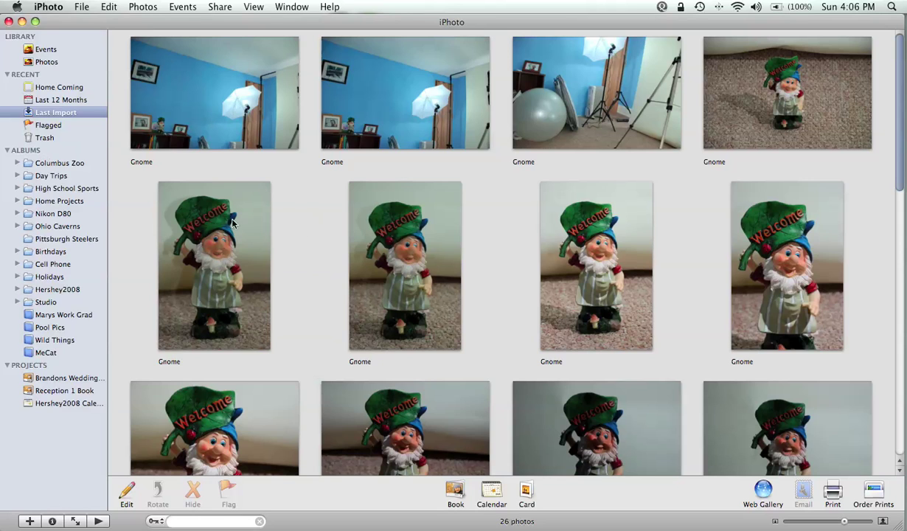
Collapse and re-expand Albums, expand Ohio Caverns, and browse the Jacks album
{"action": "left_click", "coordinate": [7, 150]}
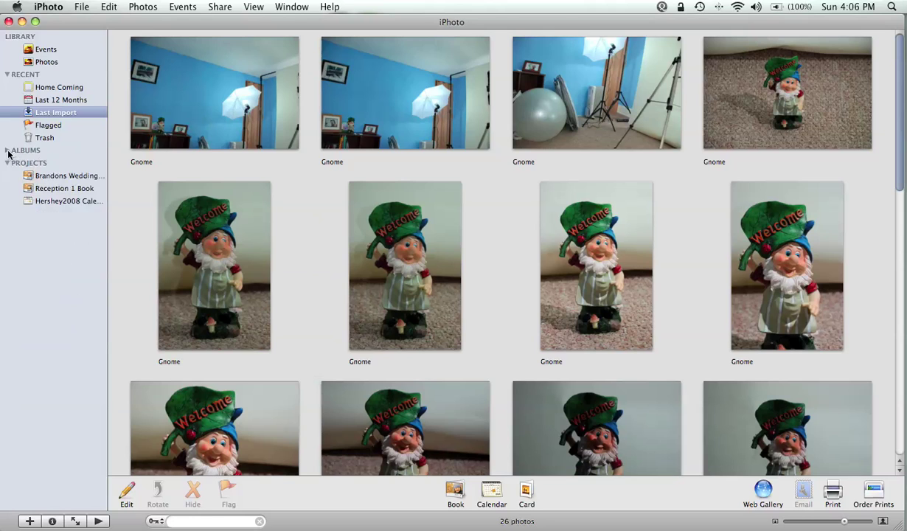
{"action": "left_click", "coordinate": [7, 151]}
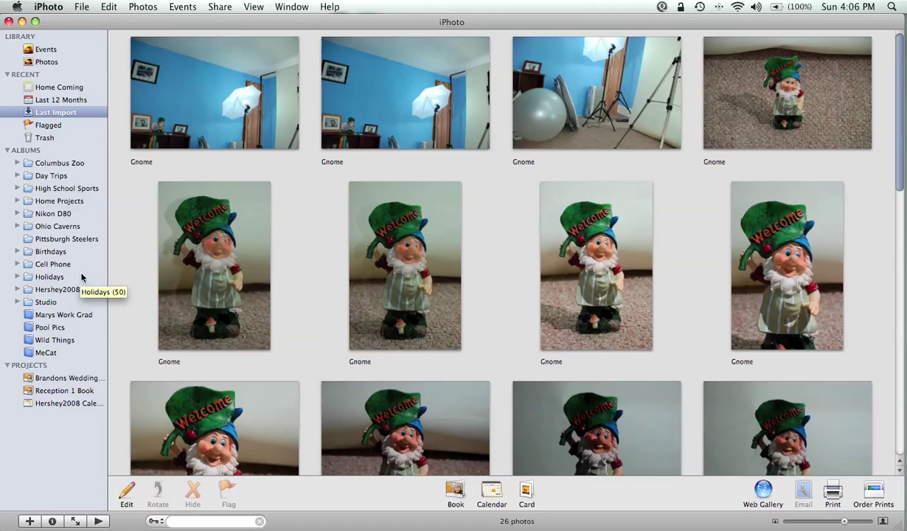
{"action": "left_click", "coordinate": [17, 226]}
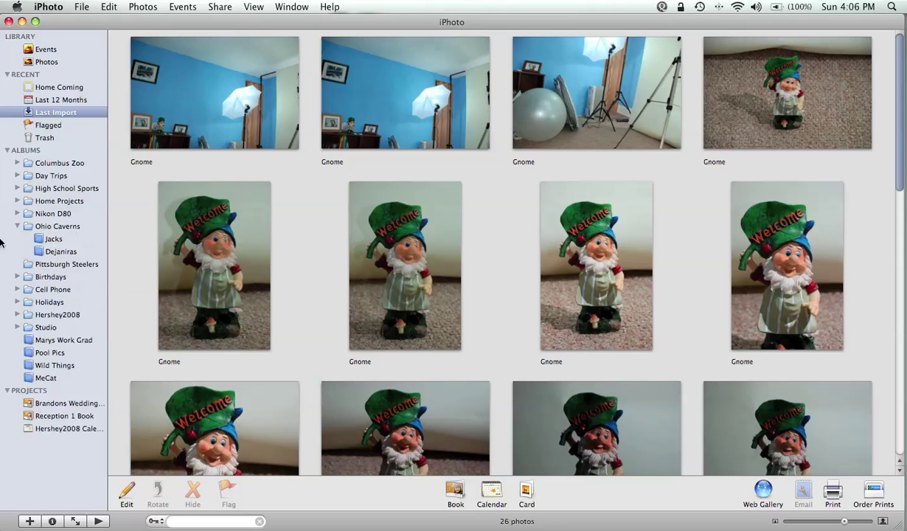
{"action": "left_click", "coordinate": [42, 240]}
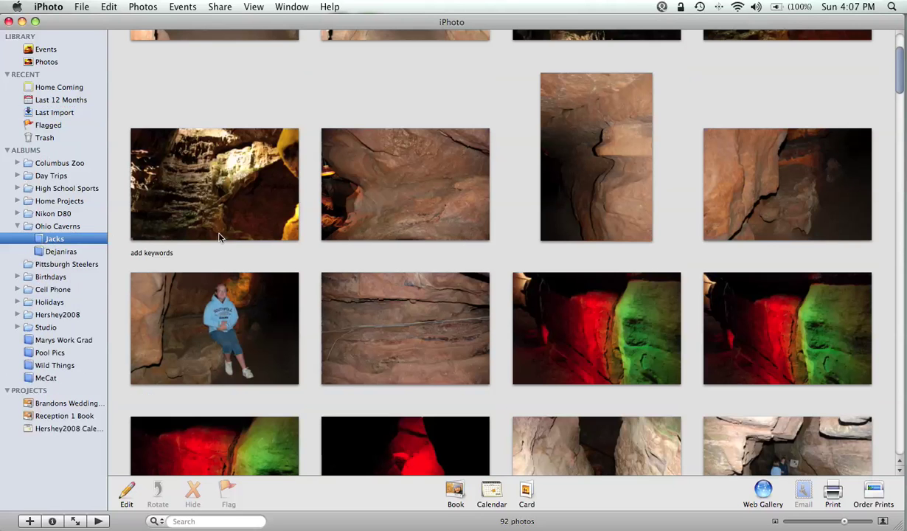
{"action": "scroll", "coordinate": [213, 236], "scroll_direction": "down", "scroll_amount": 5}
{"action": "scroll", "coordinate": [214, 236], "scroll_direction": "down", "scroll_amount": 3}
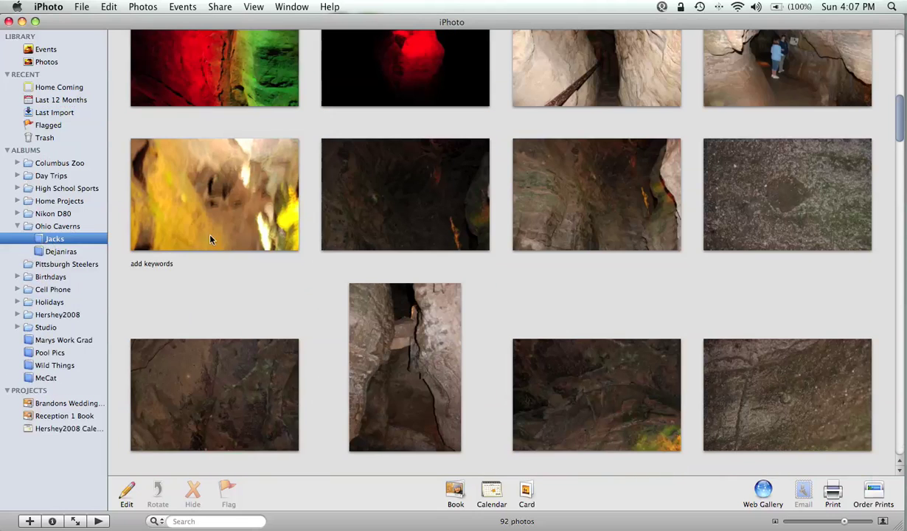
Browse the 18 Dejaniras photos, then collapse Ohio Caverns to show the whole library
{"action": "left_click", "coordinate": [65, 251]}
{"action": "mouse_move", "coordinate": [170, 251]}
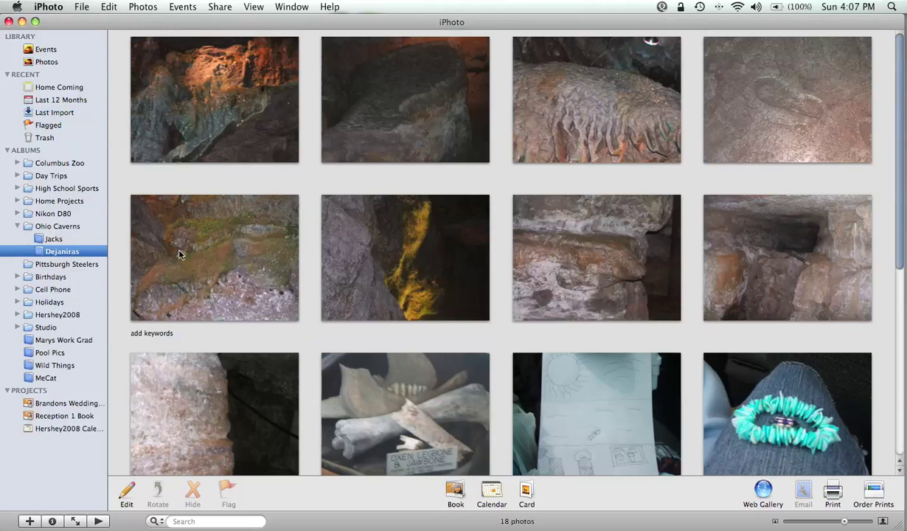
{"action": "scroll", "coordinate": [187, 255], "scroll_direction": "down", "scroll_amount": 5}
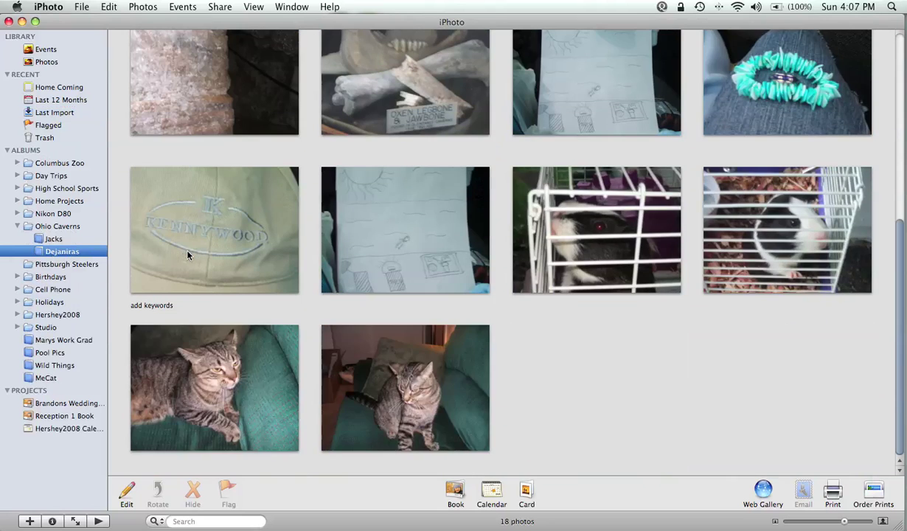
{"action": "scroll", "coordinate": [187, 254], "scroll_direction": "up", "scroll_amount": 5}
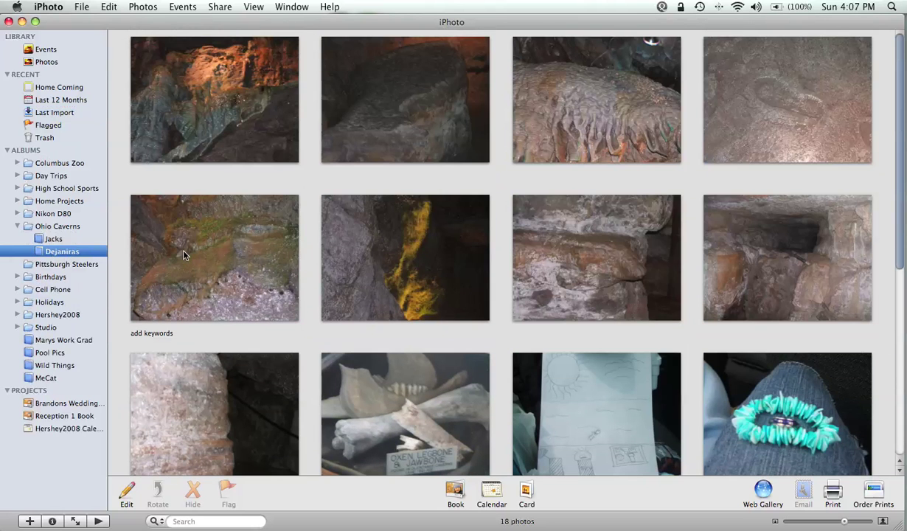
{"action": "left_click", "coordinate": [17, 226]}
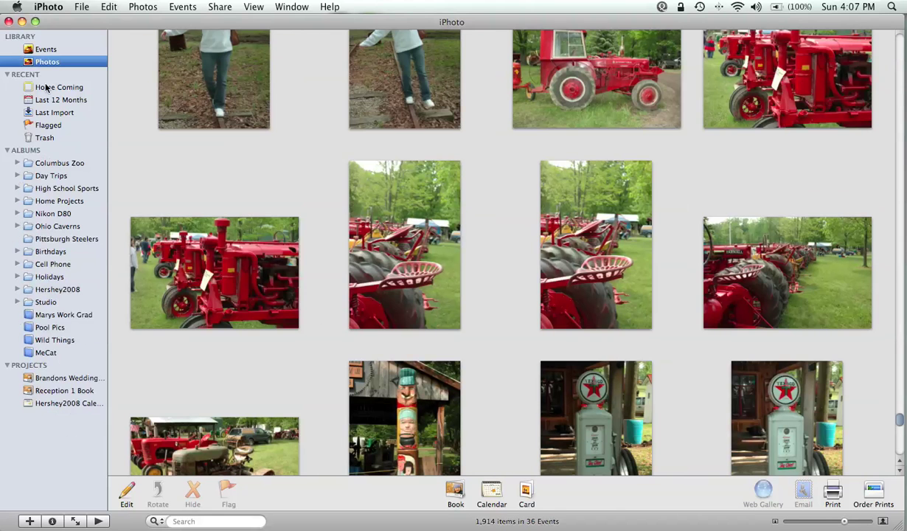
Create a new album folder named 'Family Pics' from the File menu
{"action": "left_click", "coordinate": [82, 7]}
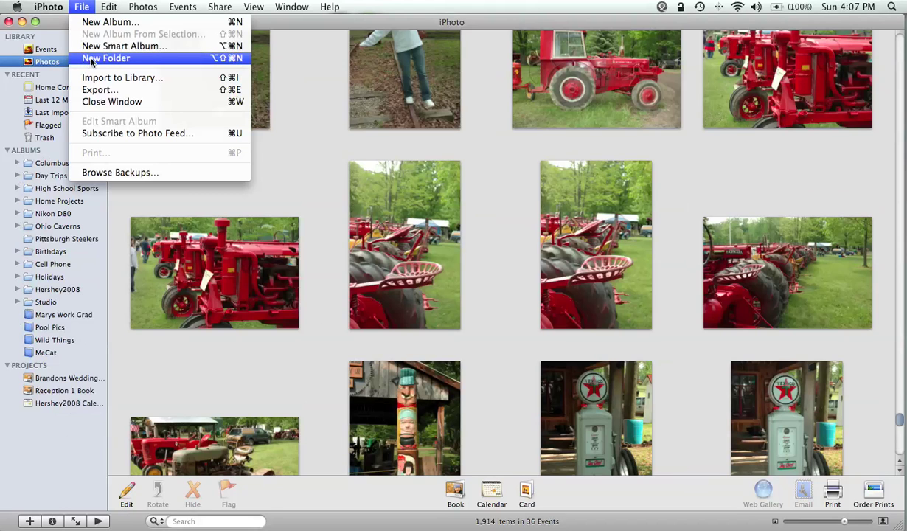
{"action": "left_click", "coordinate": [91, 59]}
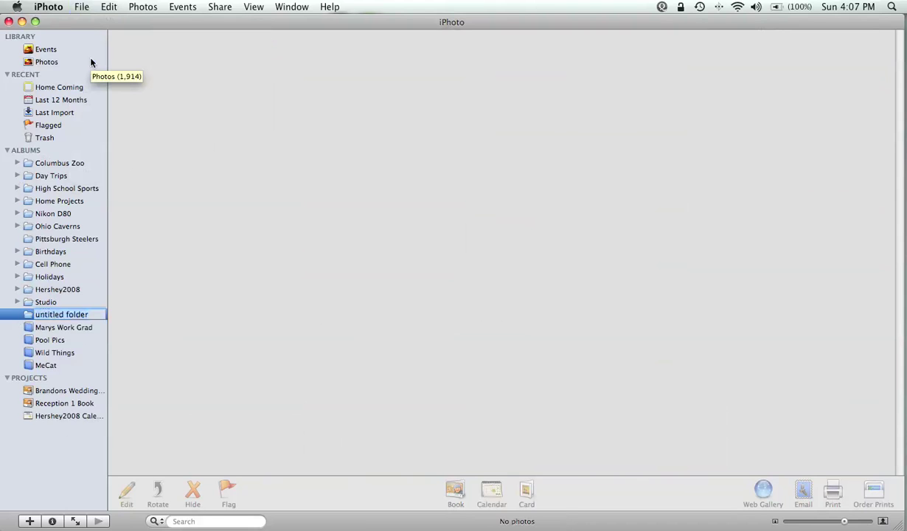
{"action": "type", "text": "Family"}
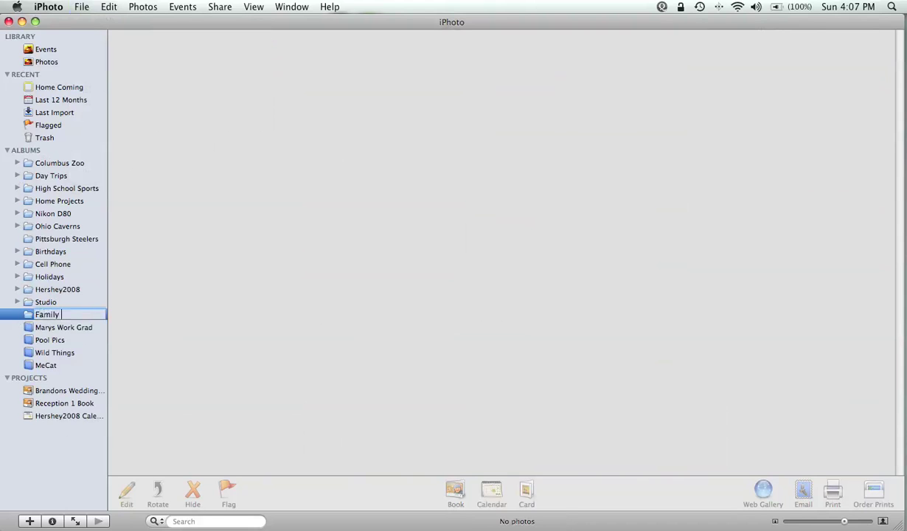
{"action": "type", "text": " Pics"}
{"action": "key", "text": "Return"}
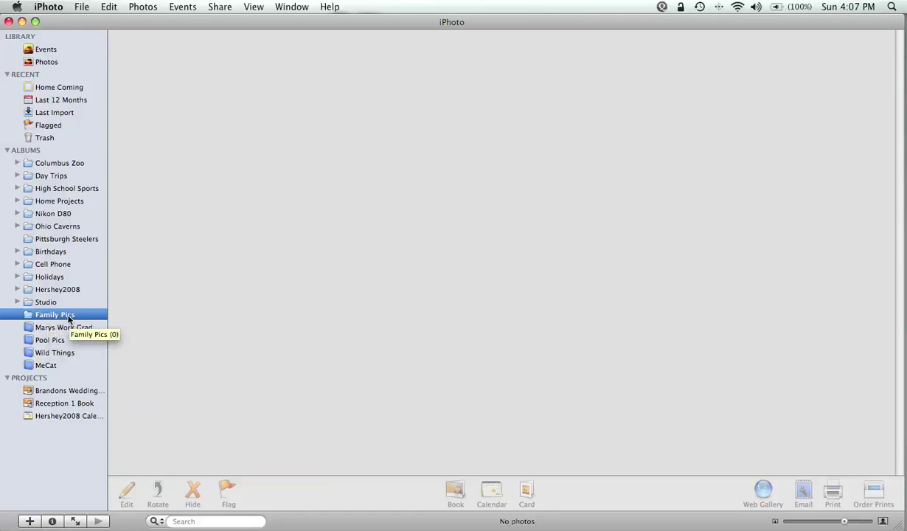
Drag all 26 Mary 1 event photos from Last Import into Family Pics as album 'GNome'
{"action": "left_click", "coordinate": [65, 113]}
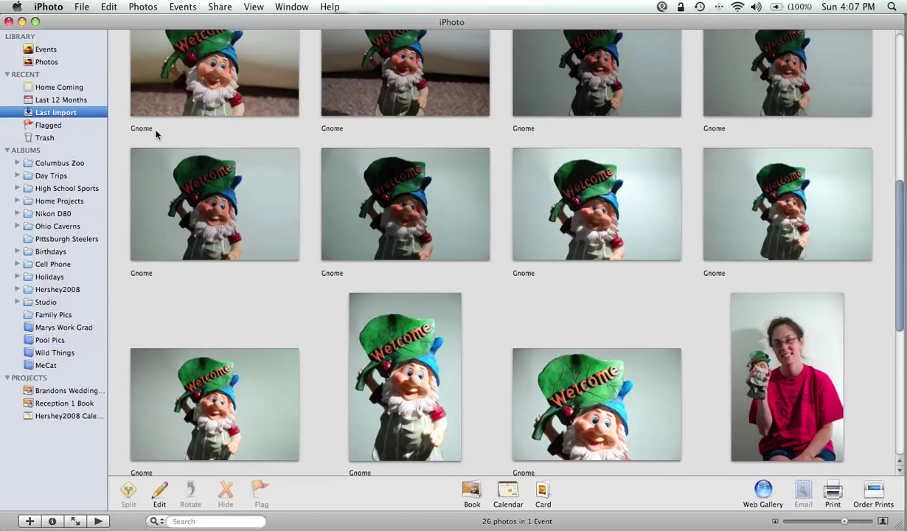
{"action": "scroll", "coordinate": [156, 134], "scroll_direction": "up", "scroll_amount": 2}
{"action": "scroll", "coordinate": [156, 134], "scroll_direction": "up", "scroll_amount": 5}
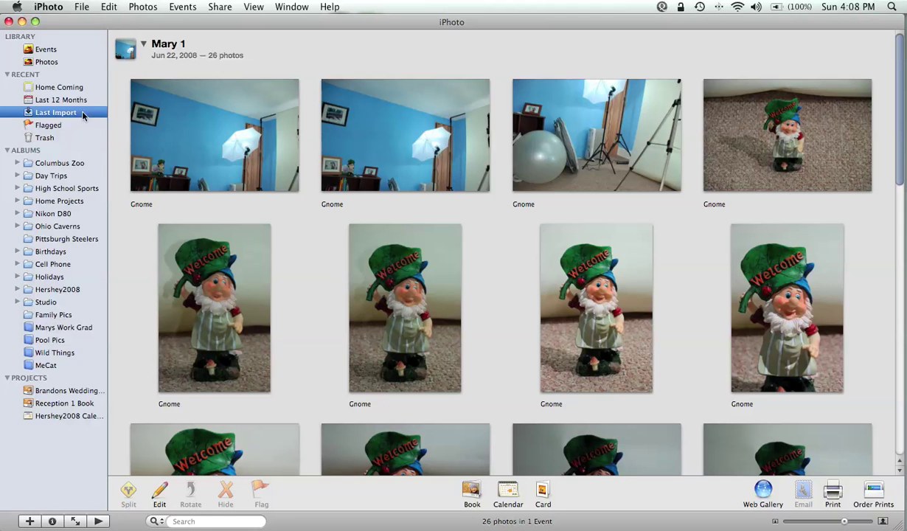
{"action": "left_click", "coordinate": [124, 56]}
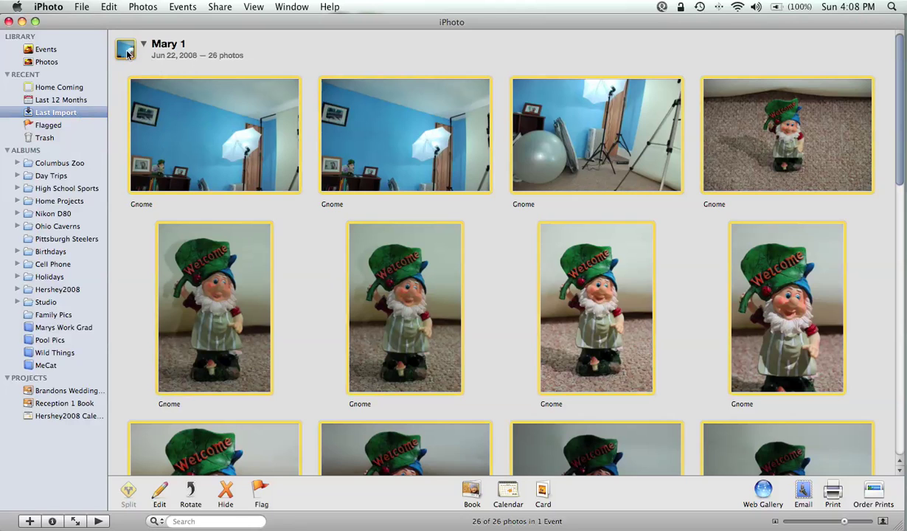
{"action": "left_click_drag", "start_coordinate": [126, 54], "coordinate": [50, 317]}
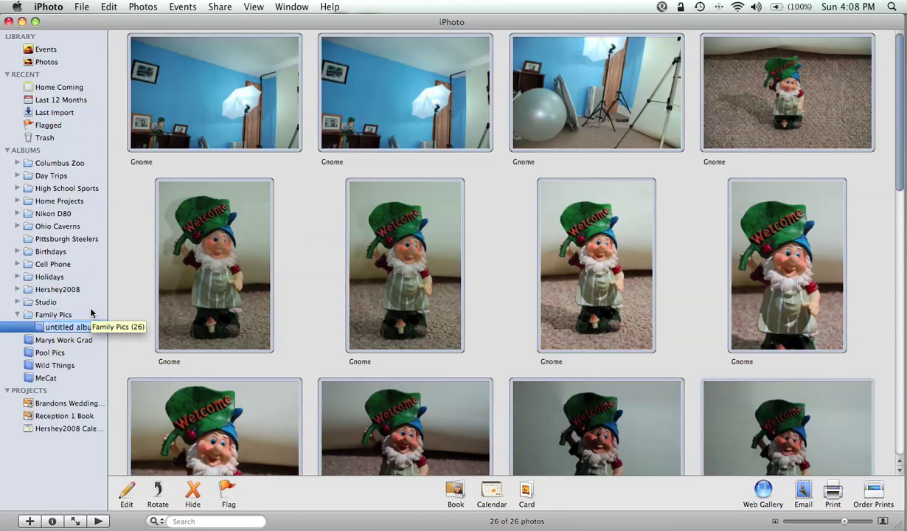
{"action": "type", "text": "GNomes"}
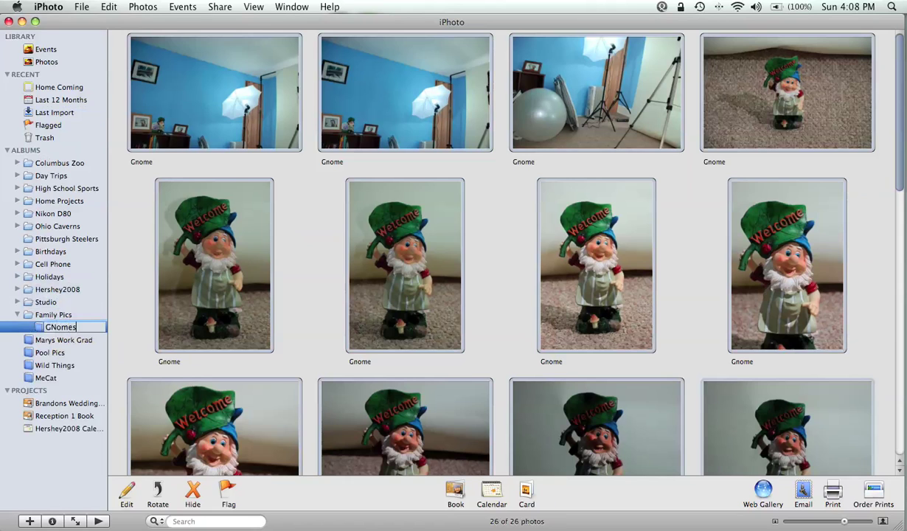
{"action": "key", "text": "BackSpace"}
{"action": "key", "text": "Return"}
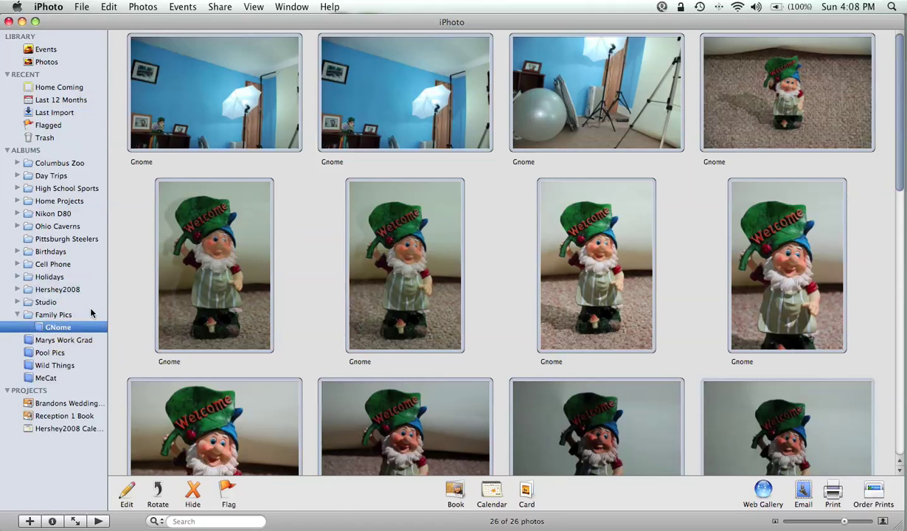
Expand Studio, view Jacks Self 1, then browse Family Pics and the GNome album
{"action": "left_click", "coordinate": [18, 303]}
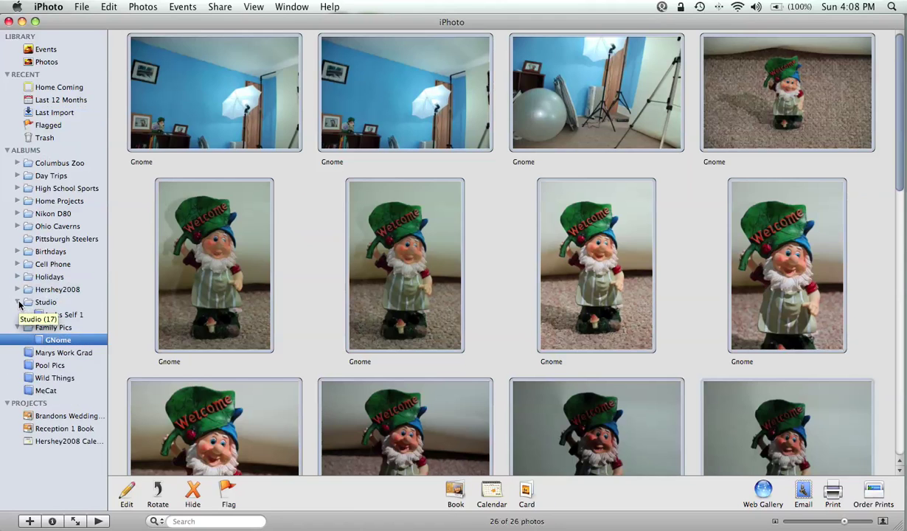
{"action": "left_click", "coordinate": [56, 314]}
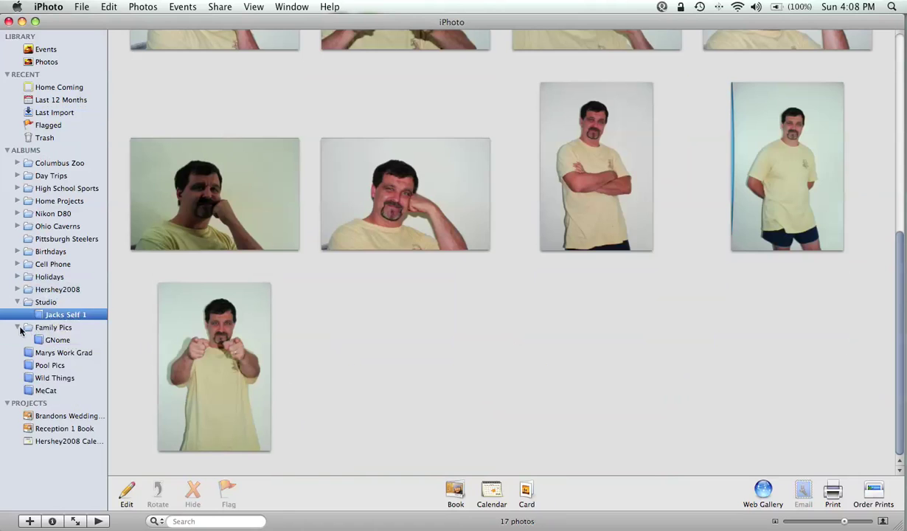
{"action": "left_click", "coordinate": [28, 327]}
{"action": "left_click", "coordinate": [42, 342]}
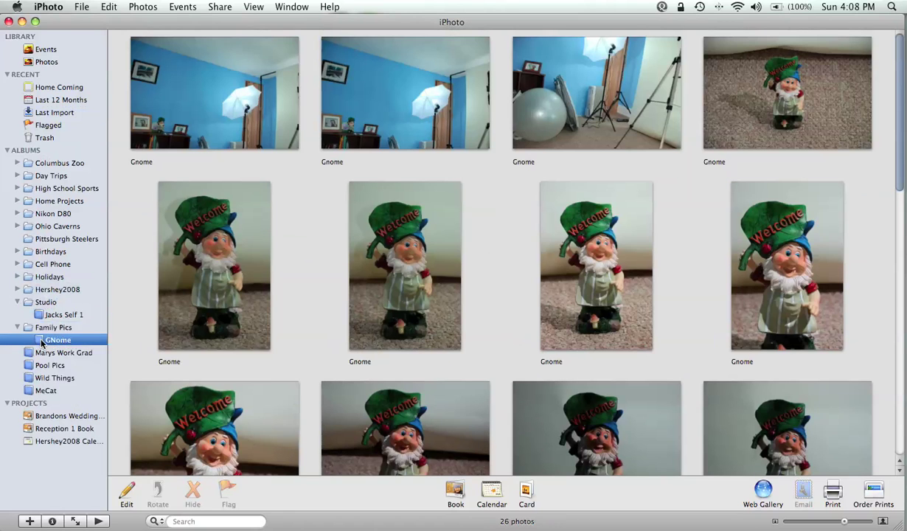
{"action": "scroll", "coordinate": [207, 284], "scroll_direction": "down", "scroll_amount": 10}
{"action": "scroll", "coordinate": [207, 284], "scroll_direction": "up", "scroll_amount": 10}
{"action": "scroll", "coordinate": [207, 284], "scroll_direction": "down", "scroll_amount": 10}
{"action": "scroll", "coordinate": [208, 284], "scroll_direction": "up", "scroll_amount": 10}
Return to the Jacks Self 1 album and browse its 17 portrait photos
{"action": "left_click", "coordinate": [67, 316]}
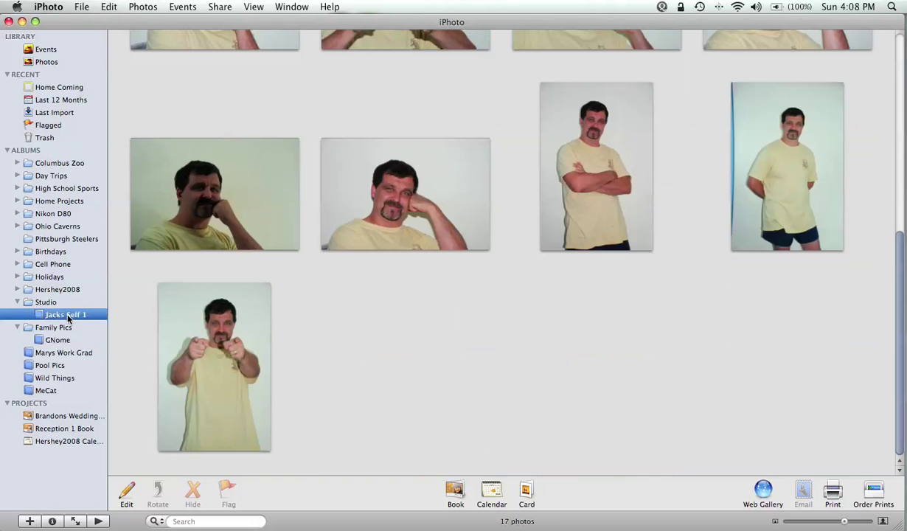
{"action": "scroll", "coordinate": [318, 313], "scroll_direction": "up", "scroll_amount": 5}
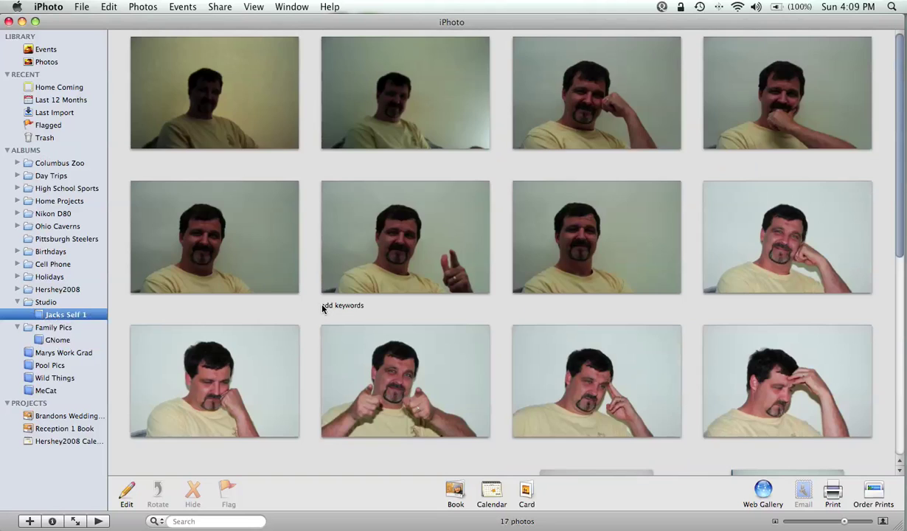
{"action": "scroll", "coordinate": [322, 308], "scroll_direction": "down", "scroll_amount": 5}
{"action": "scroll", "coordinate": [323, 308], "scroll_direction": "up", "scroll_amount": 5}
Open the Keywords window and its keyword editor, moving the editor fully onscreen
{"action": "left_click", "coordinate": [290, 9]}
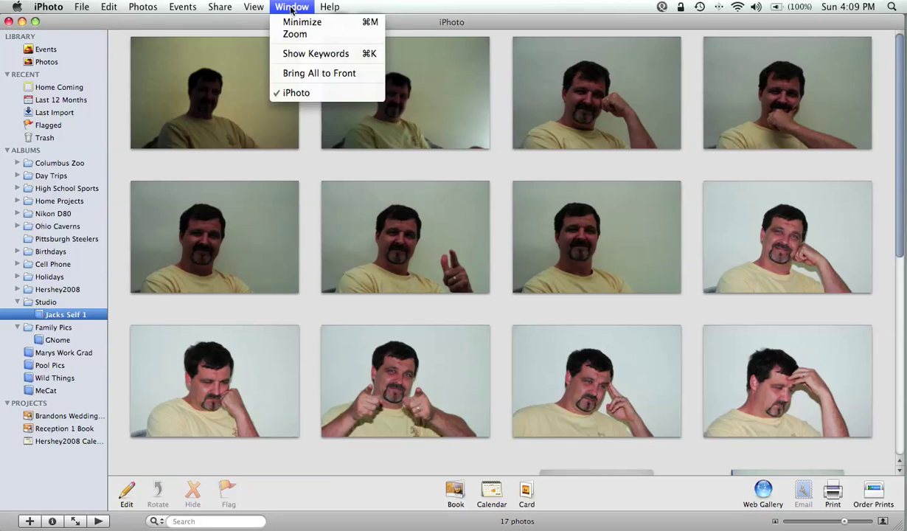
{"action": "left_click", "coordinate": [315, 54]}
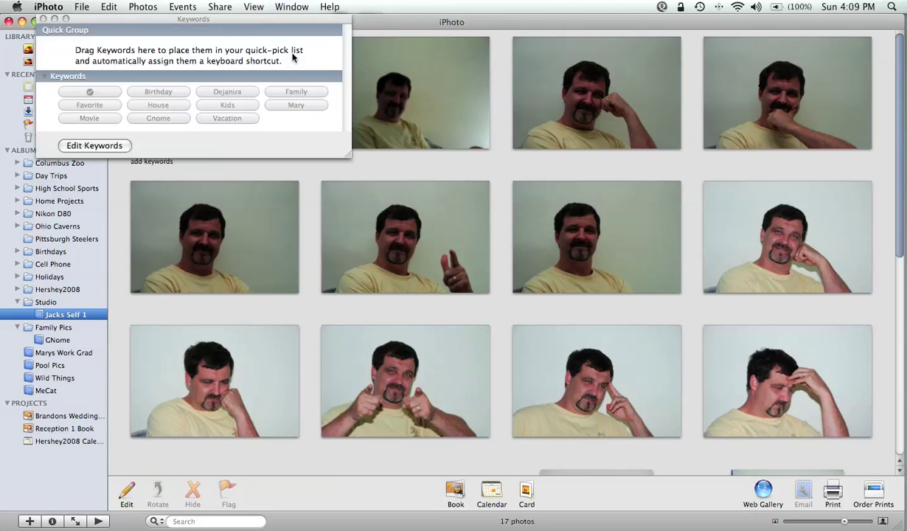
{"action": "left_click", "coordinate": [94, 146]}
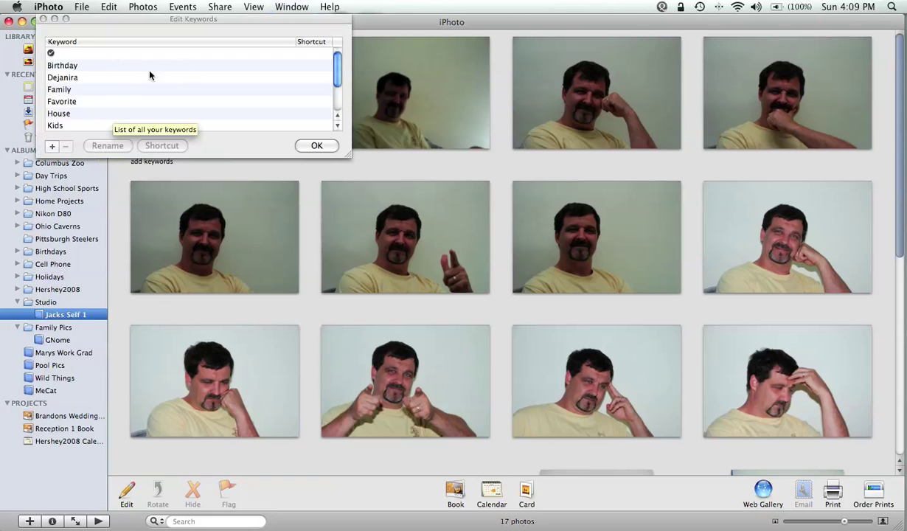
{"action": "left_click_drag", "start_coordinate": [334, 67], "coordinate": [335, 92]}
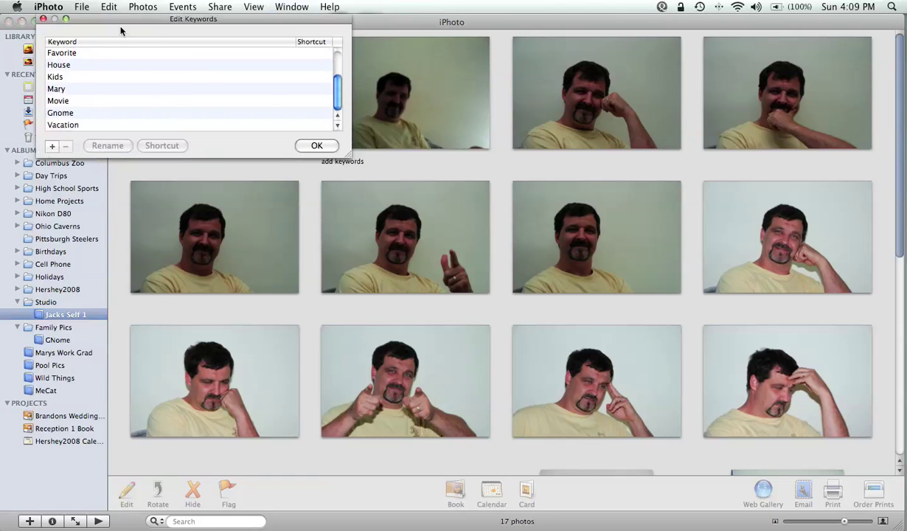
{"action": "left_click_drag", "start_coordinate": [141, 24], "coordinate": [298, 91]}
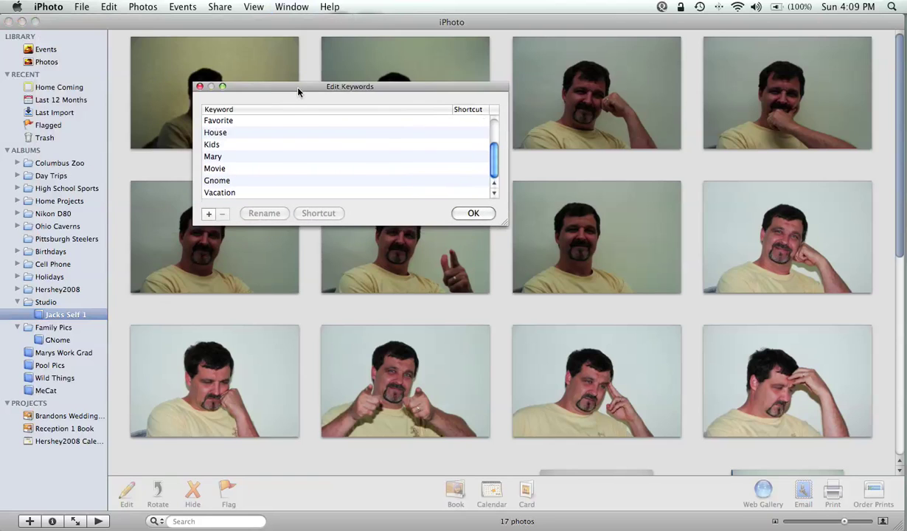
Add a new keyword 'Jack' and reopen the editor to confirm it is listed
{"action": "left_click", "coordinate": [209, 214]}
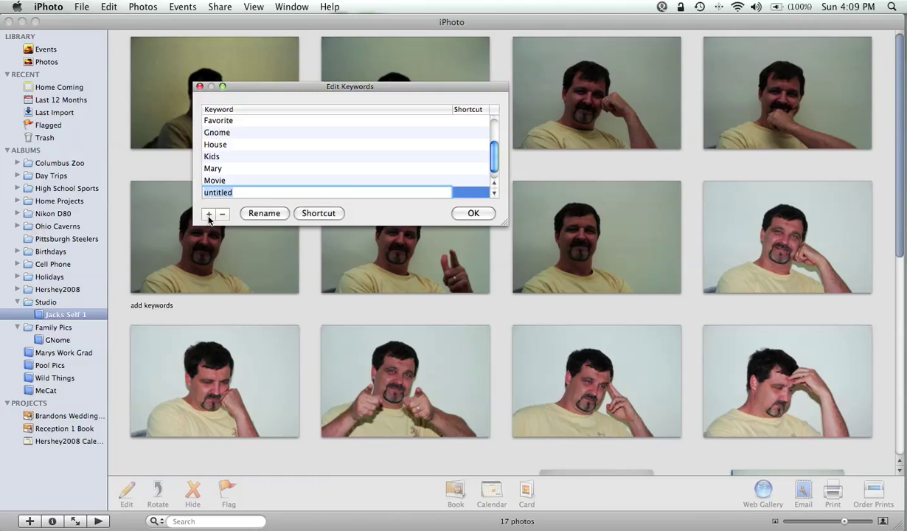
{"action": "type", "text": "Jack"}
{"action": "left_click", "coordinate": [458, 213]}
{"action": "left_click", "coordinate": [456, 214]}
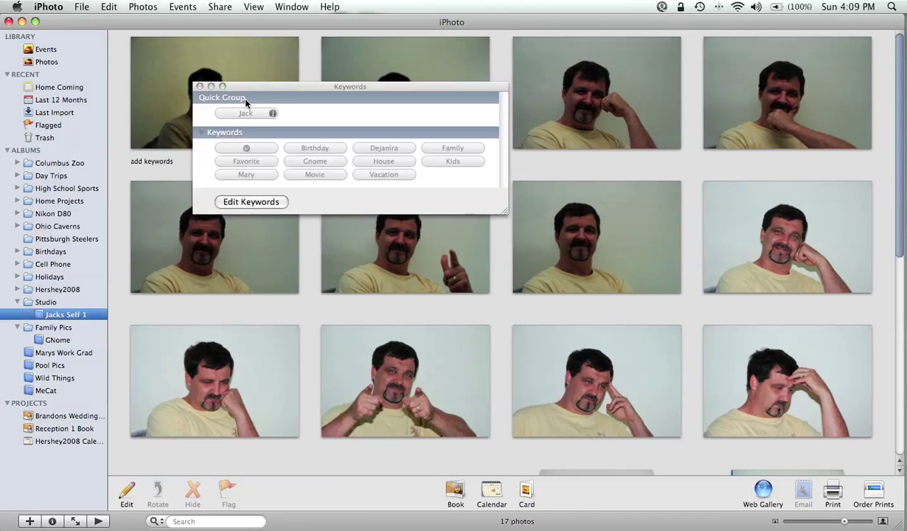
{"action": "left_click", "coordinate": [246, 203]}
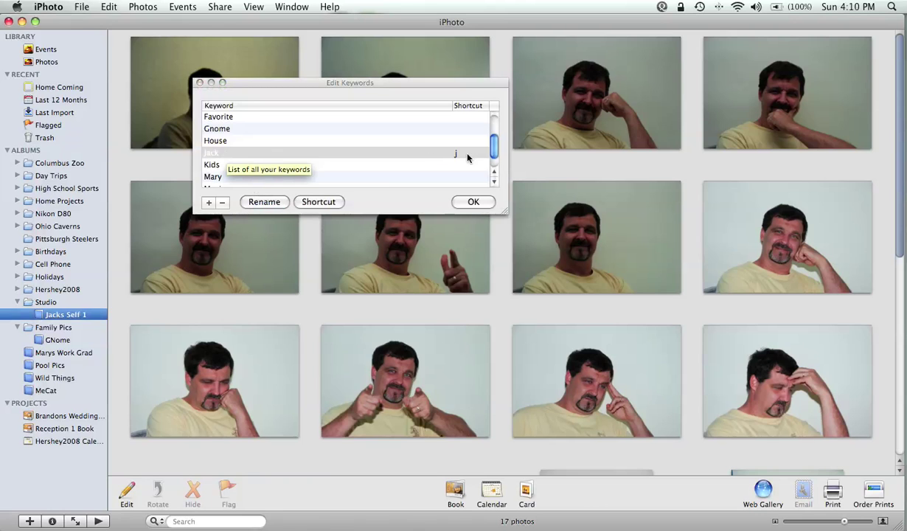
{"action": "left_click_drag", "start_coordinate": [491, 152], "coordinate": [493, 126]}
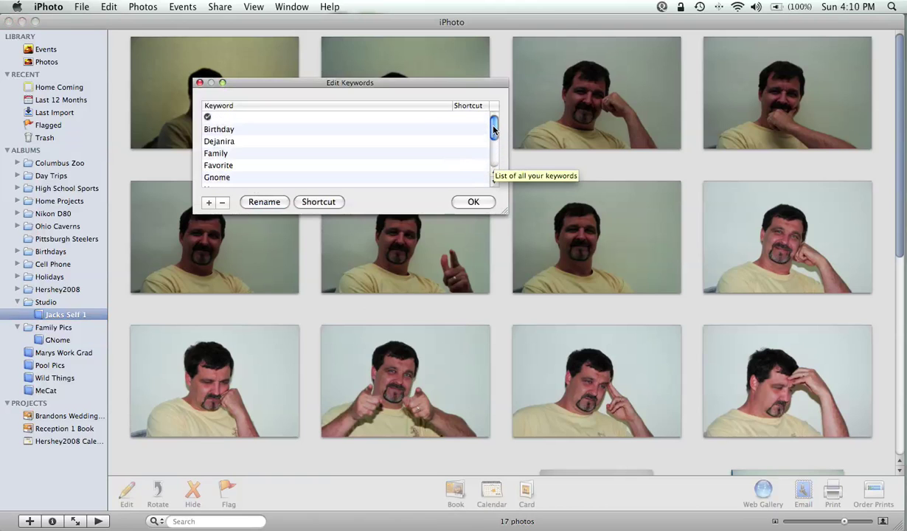
{"action": "left_click", "coordinate": [472, 201]}
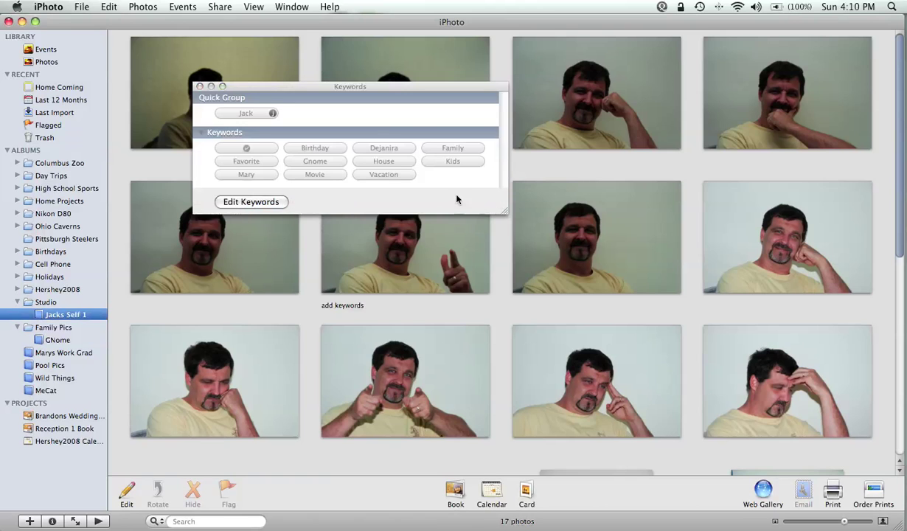
Close the Keywords window and select eleven of the 17 Jacks Self 1 photos
{"action": "left_click", "coordinate": [199, 86]}
{"action": "left_click", "coordinate": [211, 92]}
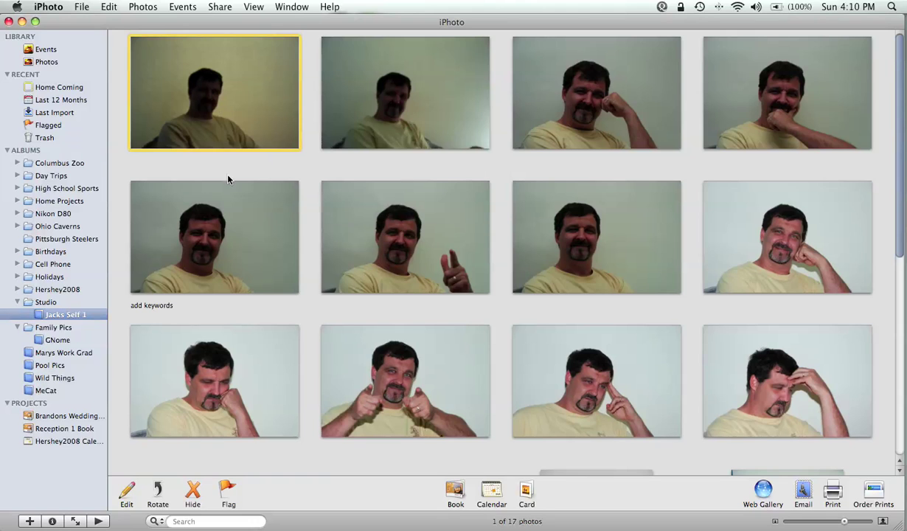
{"action": "left_click", "coordinate": [229, 244], "text": "super"}
{"action": "left_click", "coordinate": [366, 248], "text": "super"}
{"action": "left_click", "coordinate": [465, 140], "text": "super"}
{"action": "left_click", "coordinate": [574, 118], "text": "super"}
{"action": "left_click", "coordinate": [574, 208], "text": "super"}
{"action": "left_click", "coordinate": [598, 379], "text": "super"}
{"action": "left_click", "coordinate": [405, 376], "text": "super"}
{"action": "left_click", "coordinate": [240, 377], "text": "super"}
{"action": "left_click", "coordinate": [754, 272], "text": "super"}
{"action": "left_click", "coordinate": [746, 147], "text": "super"}
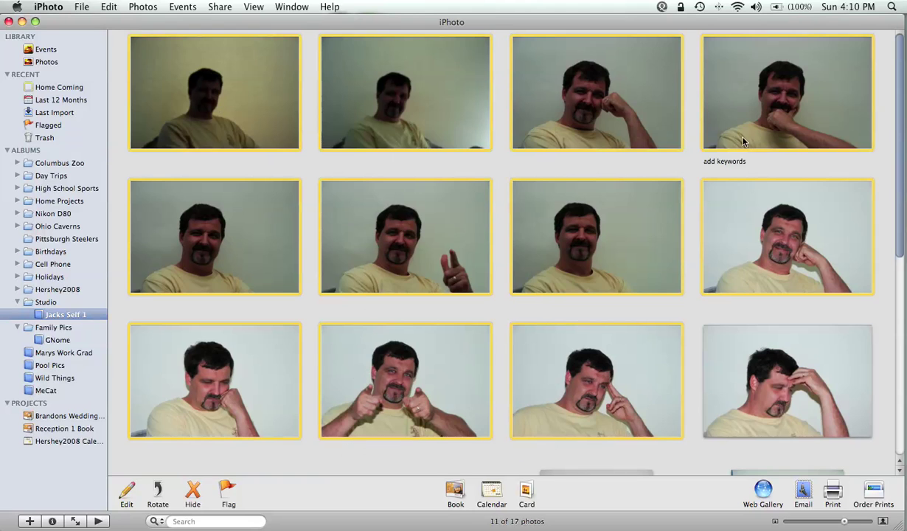
Tag the selected photos with the Jack keyword from the Keywords window's Quick Group
{"action": "left_click", "coordinate": [293, 7]}
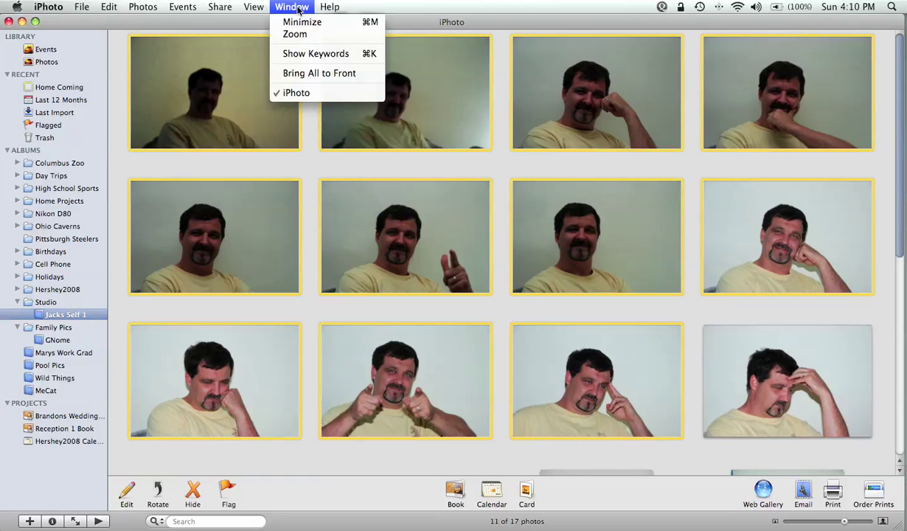
{"action": "left_click", "coordinate": [283, 50]}
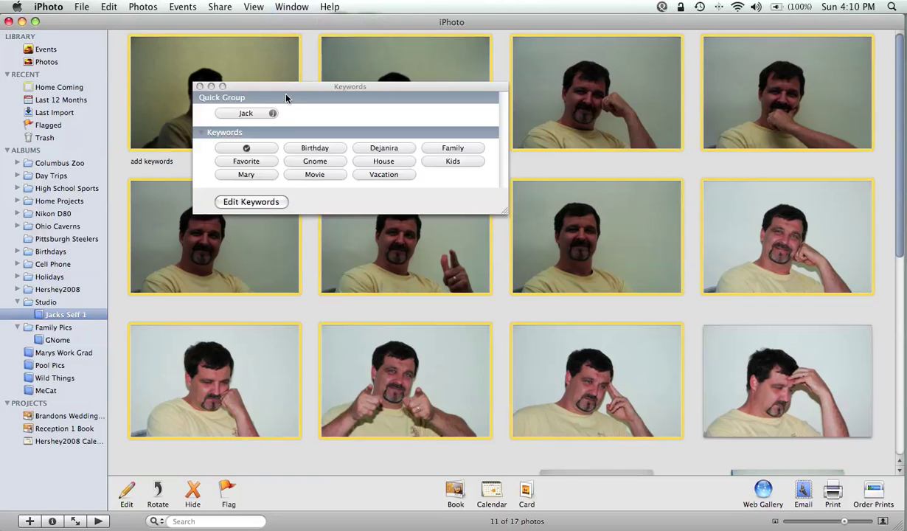
{"action": "left_click_drag", "start_coordinate": [287, 91], "coordinate": [379, 68]}
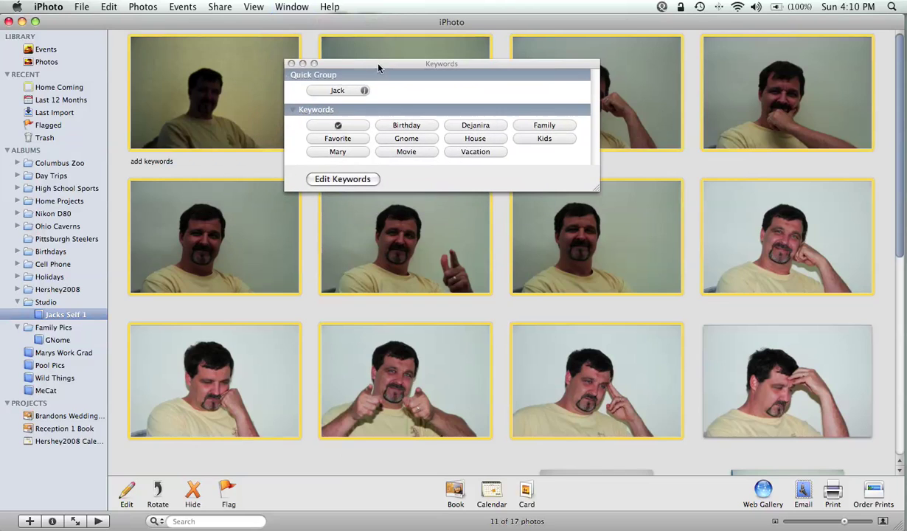
{"action": "left_click", "coordinate": [336, 91]}
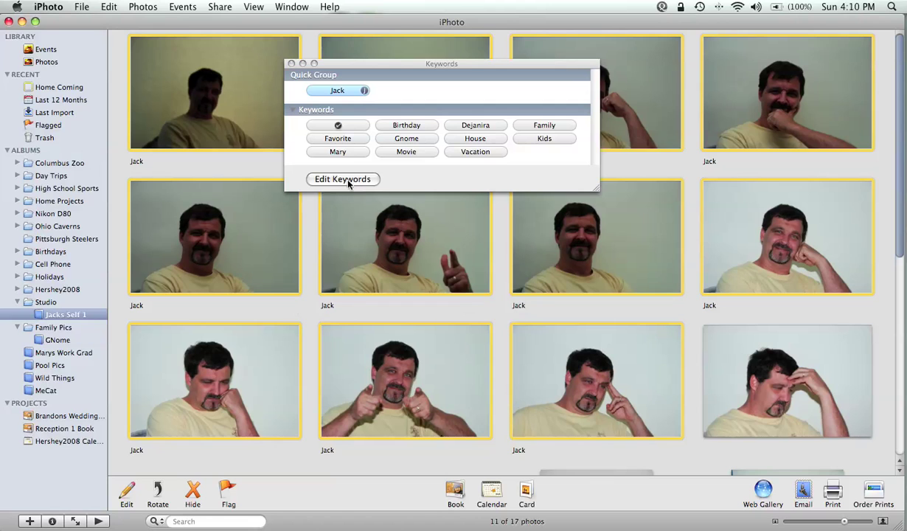
Close the Keywords window, deselect the photos, and open the Columbus Zoo album
{"action": "left_click", "coordinate": [292, 66]}
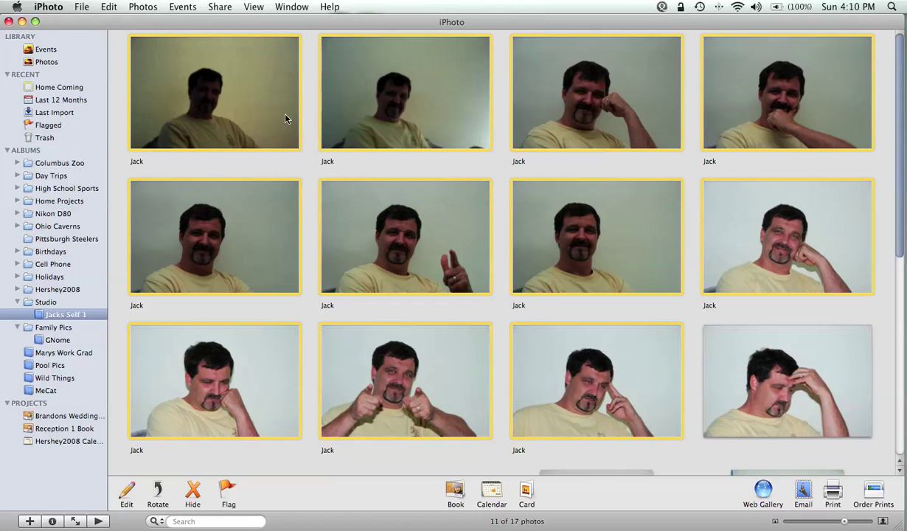
{"action": "left_click", "coordinate": [286, 164]}
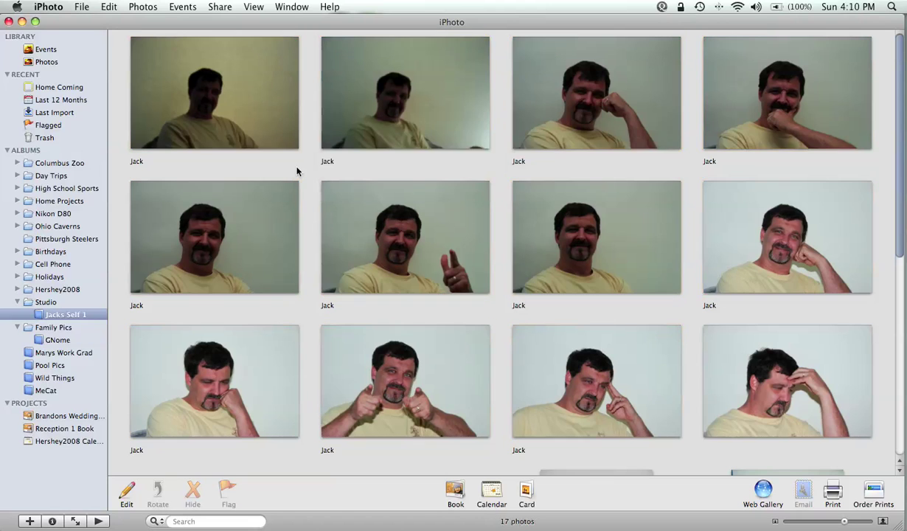
{"action": "left_click", "coordinate": [73, 163]}
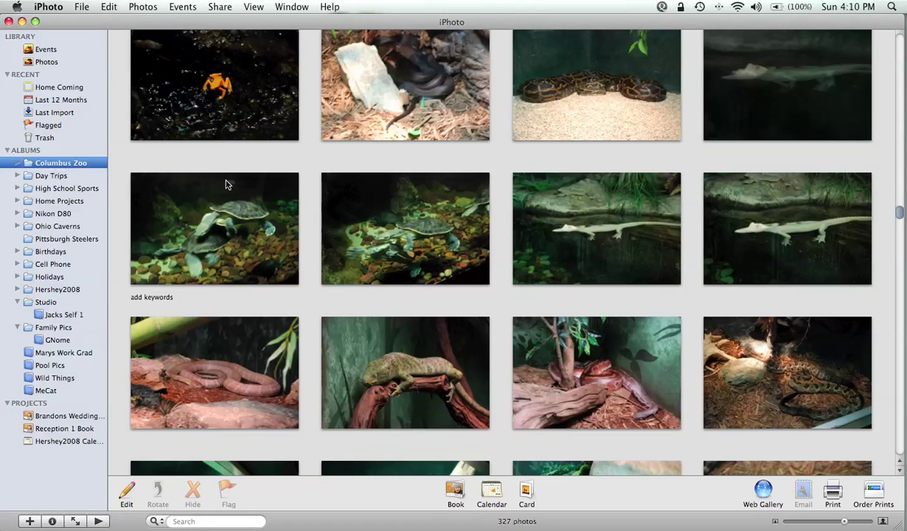
Filter Columbus Zoo by the Jack keyword, finding no matches, then clear the filter
{"action": "left_click", "coordinate": [197, 521]}
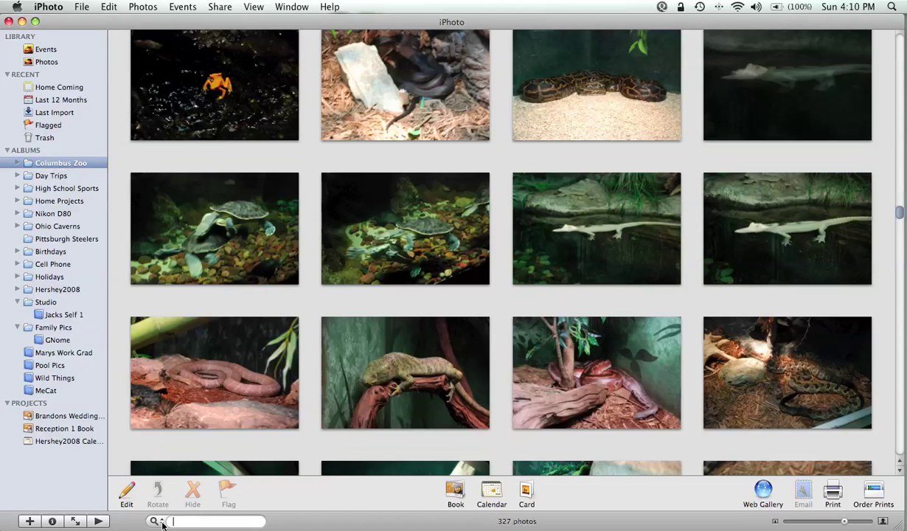
{"action": "left_click", "coordinate": [162, 522]}
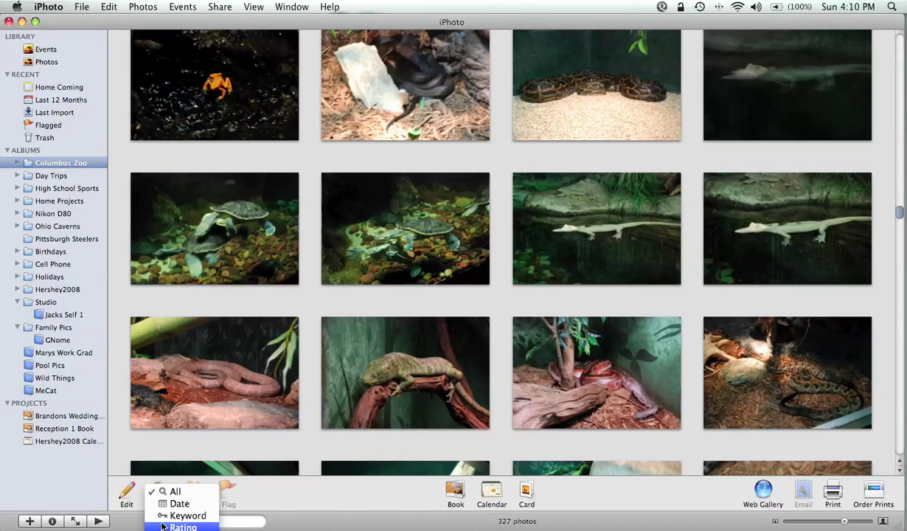
{"action": "left_click", "coordinate": [164, 516]}
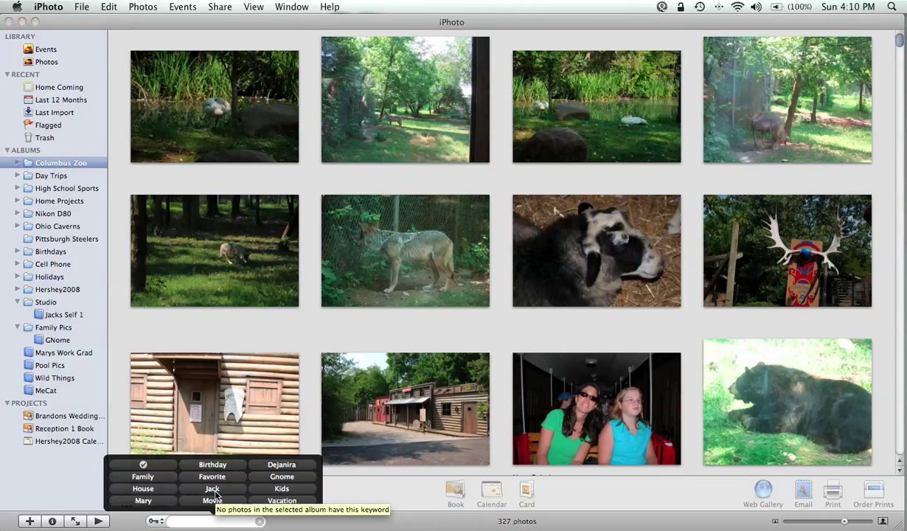
{"action": "left_click", "coordinate": [212, 489]}
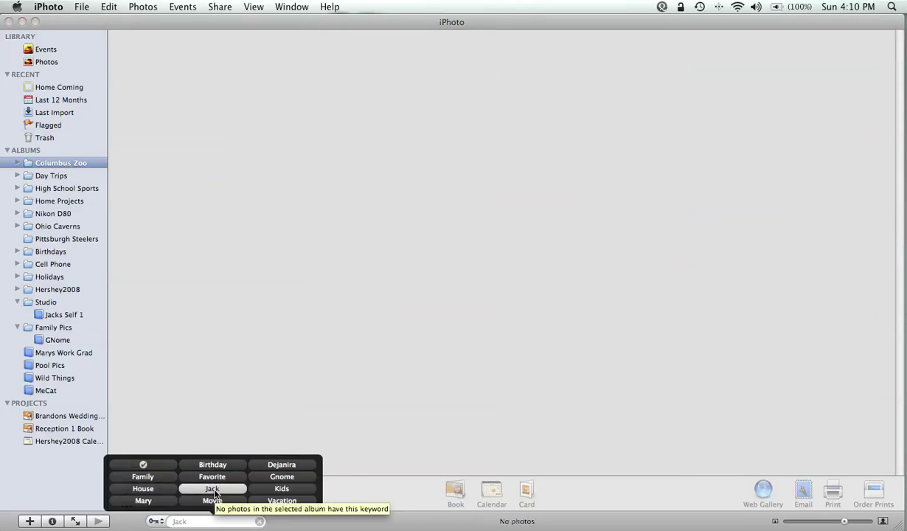
{"action": "left_click", "coordinate": [213, 488]}
{"action": "left_click", "coordinate": [212, 489]}
{"action": "left_click", "coordinate": [212, 489]}
{"action": "left_click", "coordinate": [158, 521]}
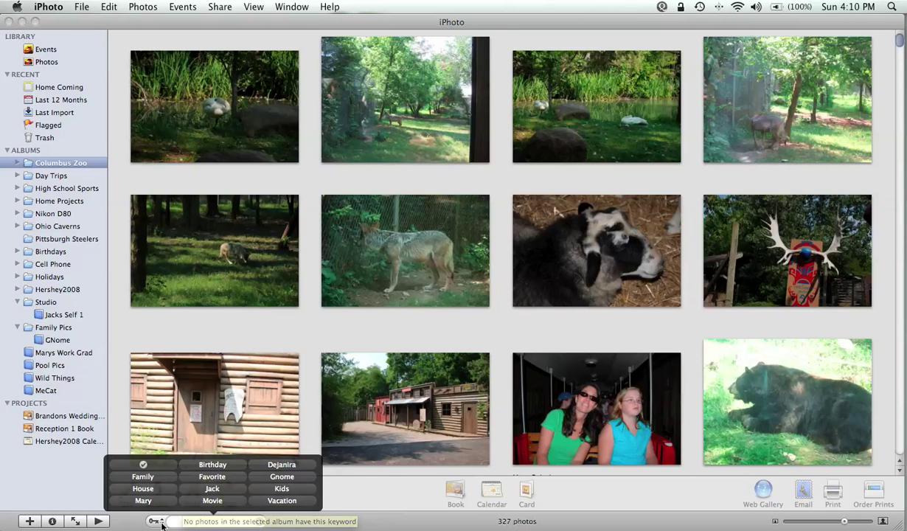
Show and close the Keywords window, then open the Jacks Self 1 album
{"action": "left_click", "coordinate": [287, 9]}
{"action": "left_click", "coordinate": [276, 53]}
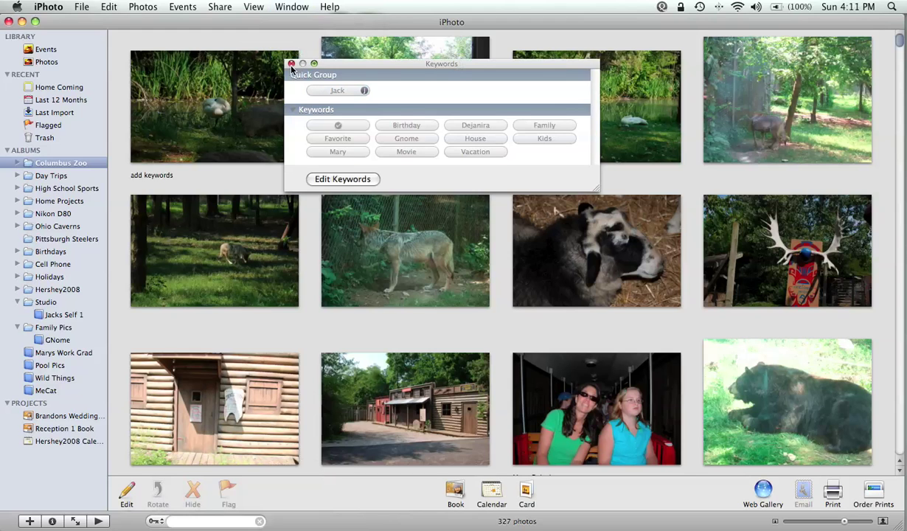
{"action": "left_click", "coordinate": [291, 64]}
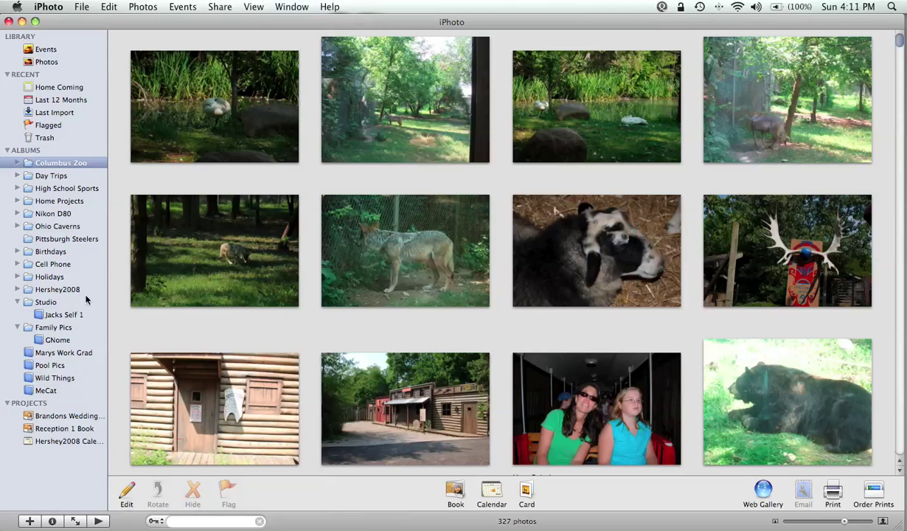
{"action": "left_click", "coordinate": [60, 315]}
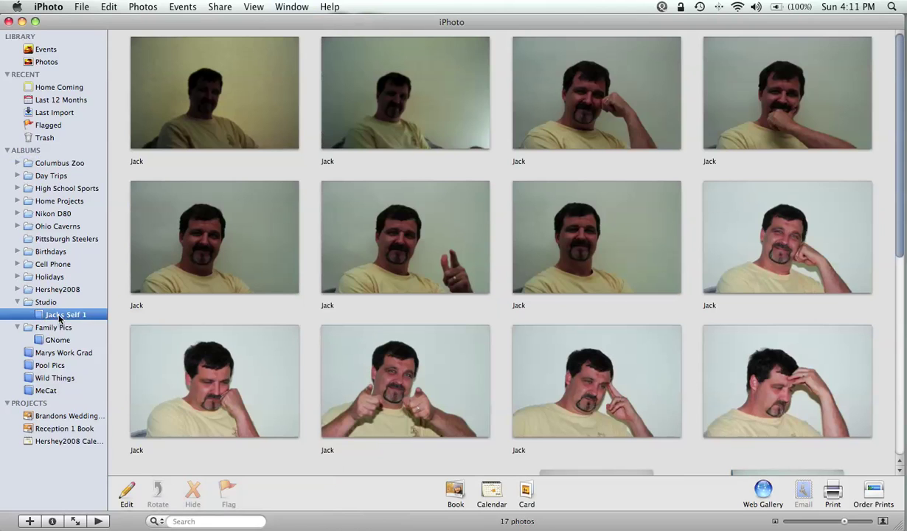
Filter Jacks Self 1 by the Jack keyword to 11 photos, then return to the whole library
{"action": "left_click", "coordinate": [162, 524]}
{"action": "left_click", "coordinate": [172, 514]}
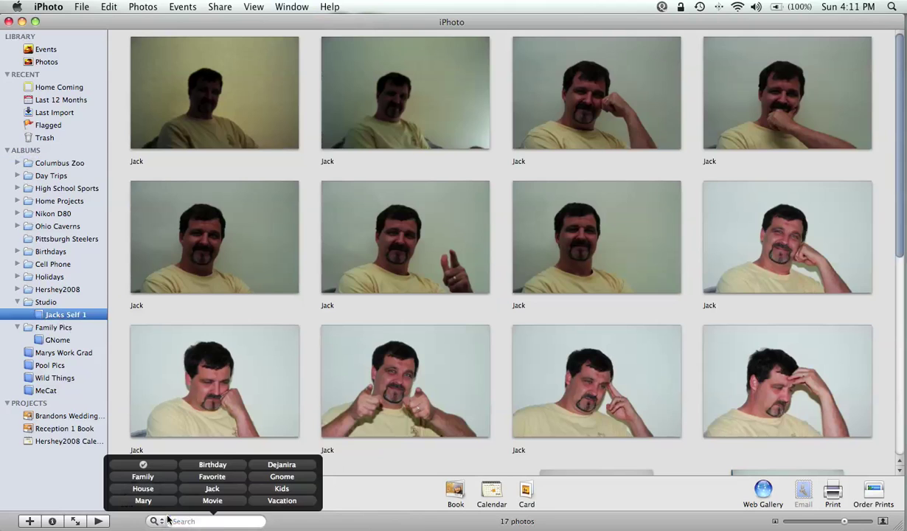
{"action": "left_click", "coordinate": [210, 489]}
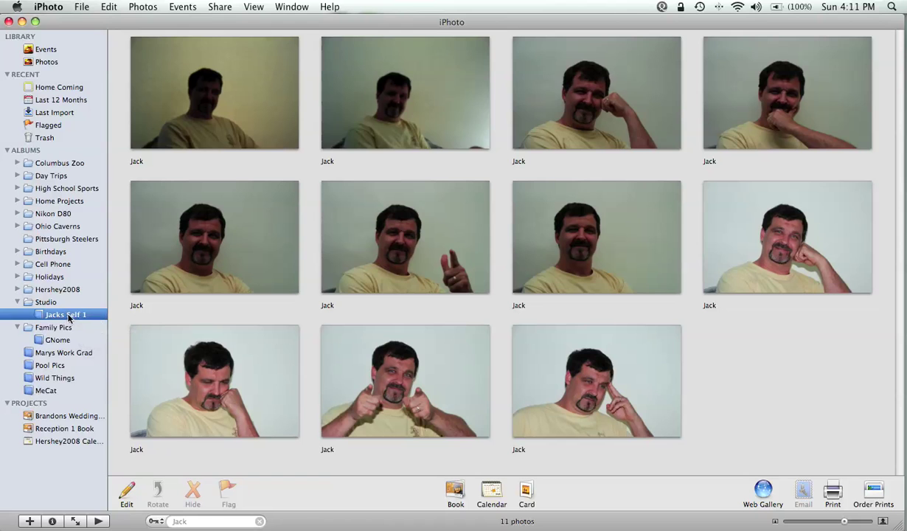
{"action": "left_click", "coordinate": [18, 302]}
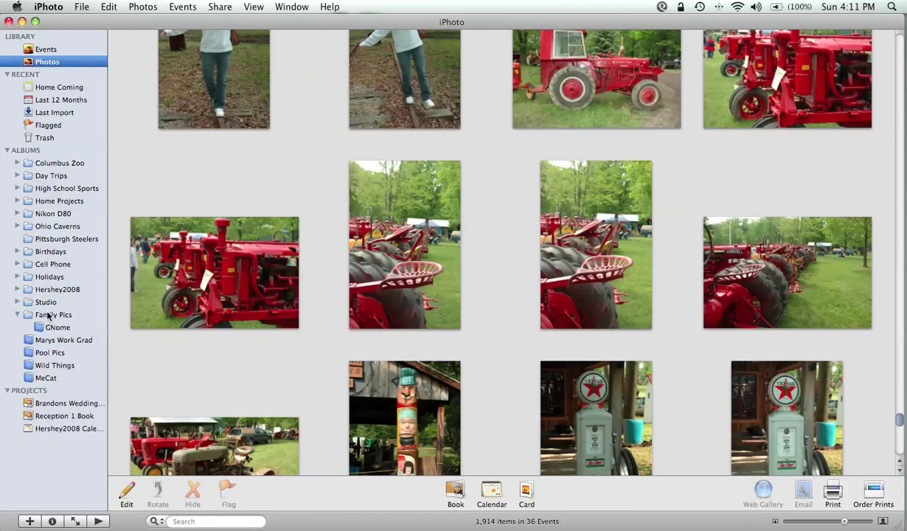
Collapse Family Pics, run a text search for 'Jack' (386 photos), then clear it
{"action": "left_click", "coordinate": [18, 314]}
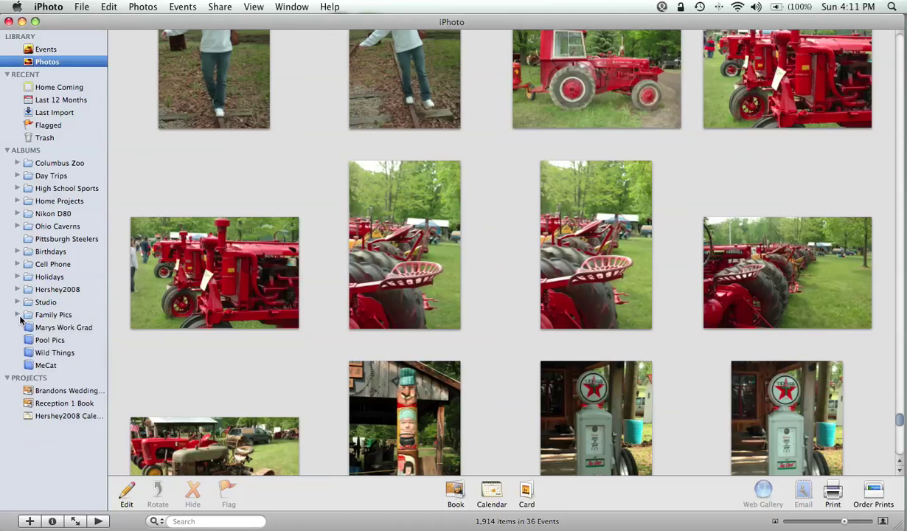
{"action": "left_click", "coordinate": [200, 521]}
{"action": "type", "text": "Jack"}
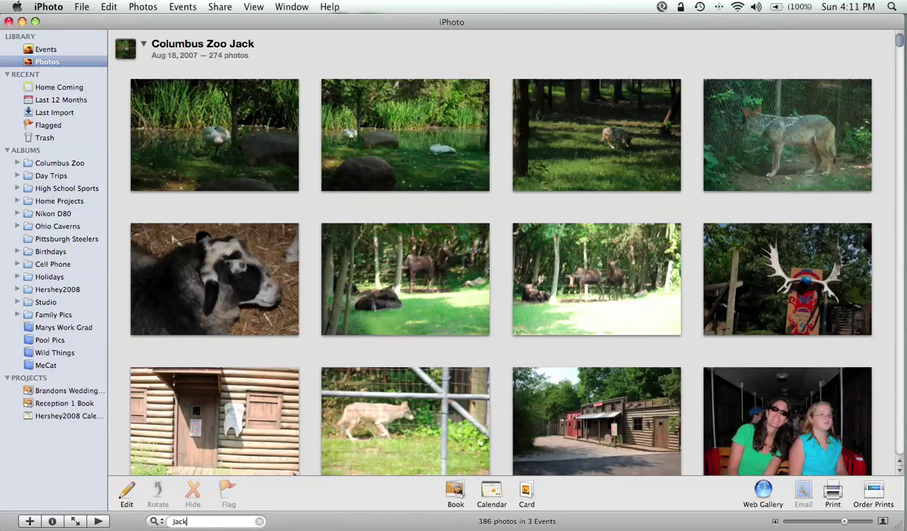
{"action": "key", "text": "BackSpace"}
{"action": "key", "text": "BackSpace"}
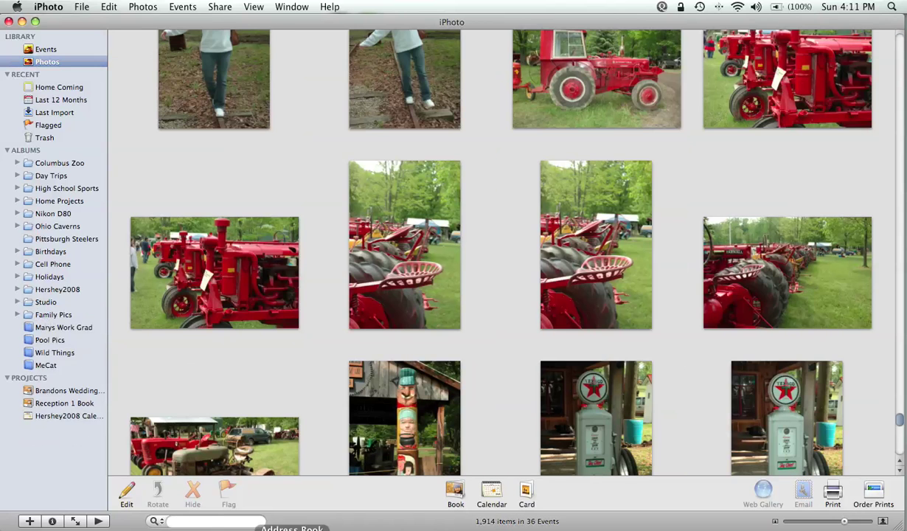
{"action": "left_click", "coordinate": [155, 521]}
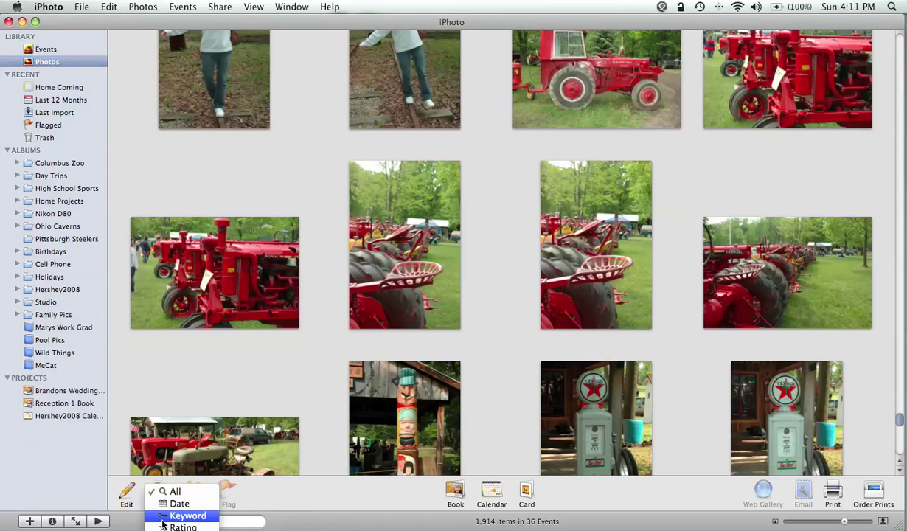
Search by date, filtering to April, June, May and then January 2008
{"action": "left_click", "coordinate": [163, 508]}
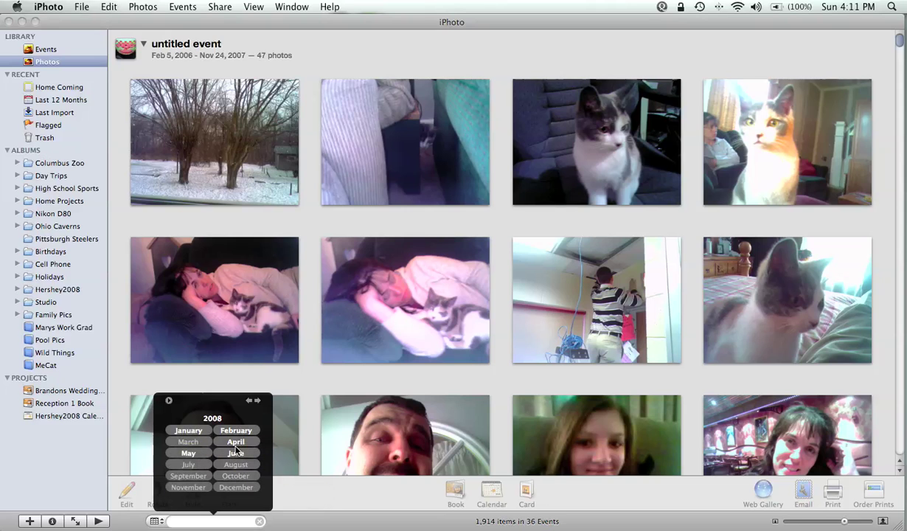
{"action": "left_click", "coordinate": [236, 442]}
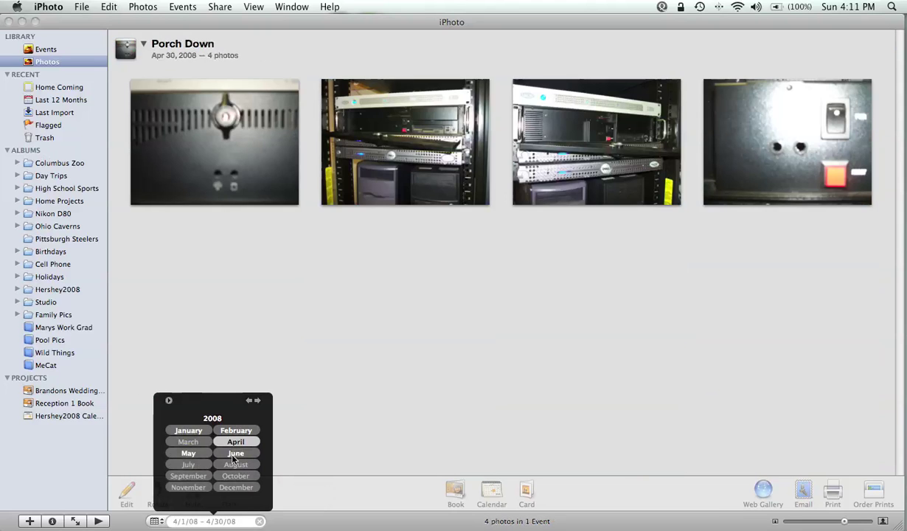
{"action": "left_click", "coordinate": [234, 453]}
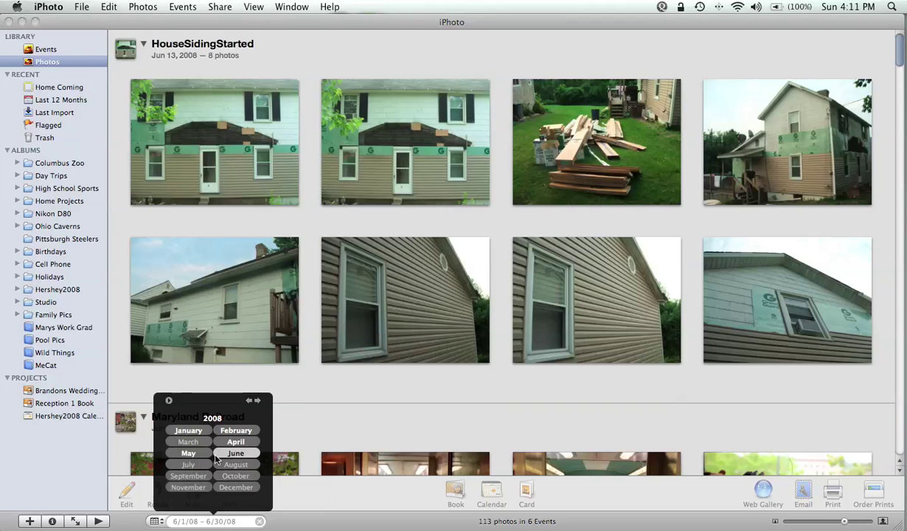
{"action": "left_click", "coordinate": [189, 455]}
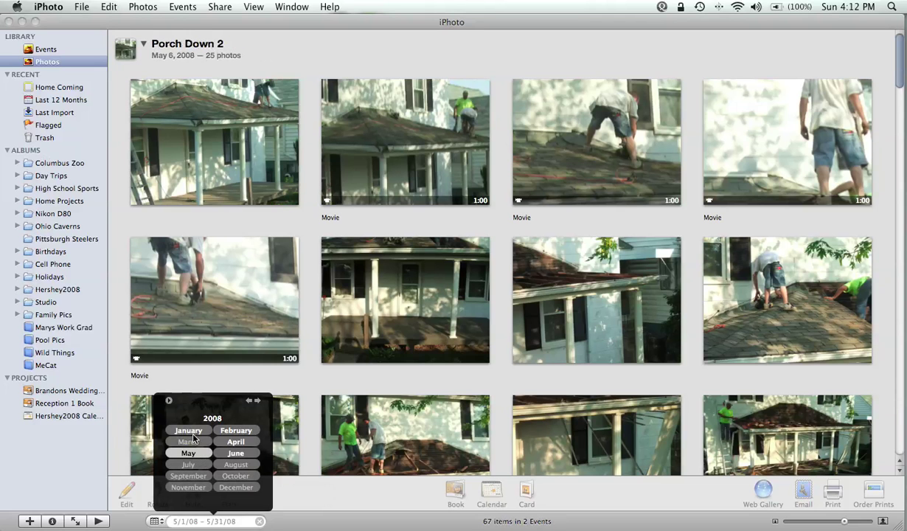
{"action": "left_click", "coordinate": [193, 434]}
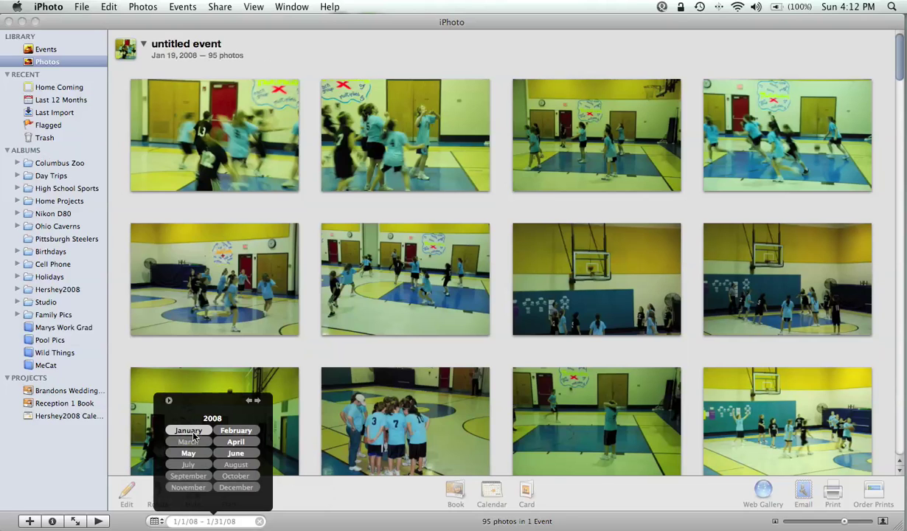
Filter to December 2007, view its day calendar, then switch to rating search
{"action": "left_click", "coordinate": [250, 401]}
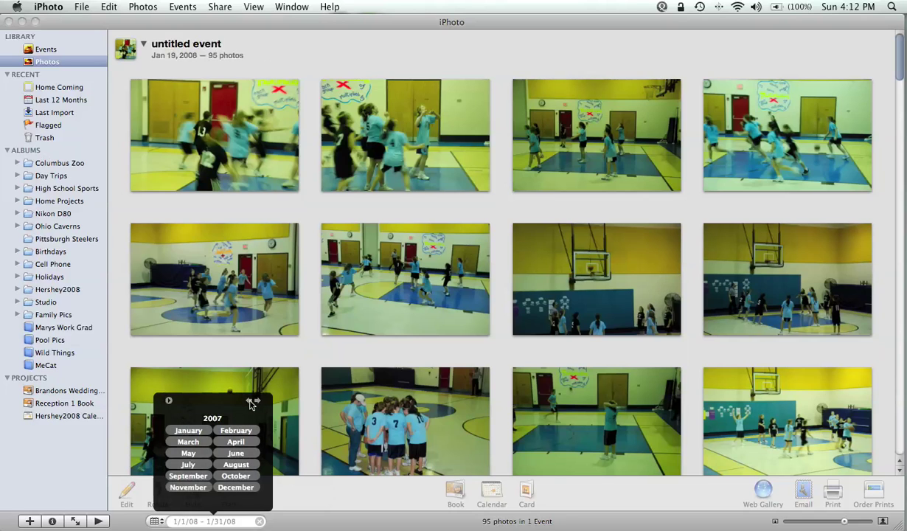
{"action": "left_click", "coordinate": [236, 487]}
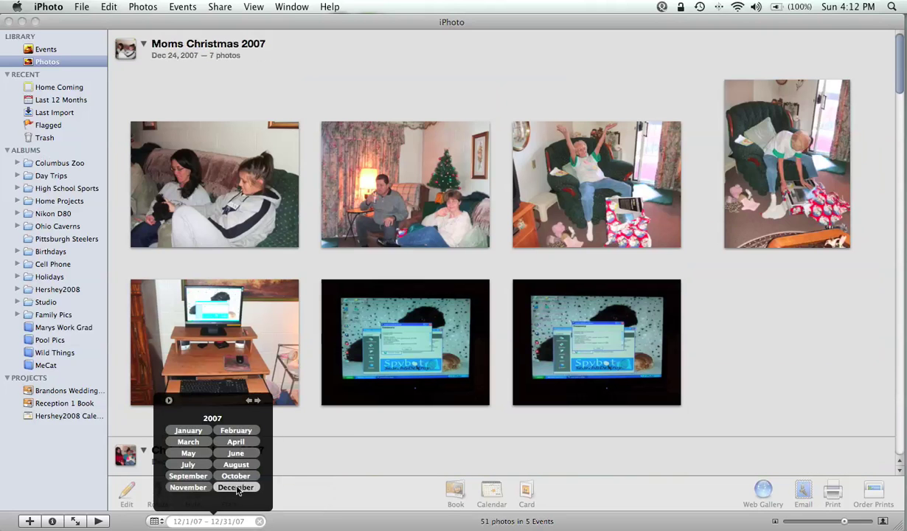
{"action": "left_click", "coordinate": [257, 400]}
{"action": "left_click", "coordinate": [258, 401]}
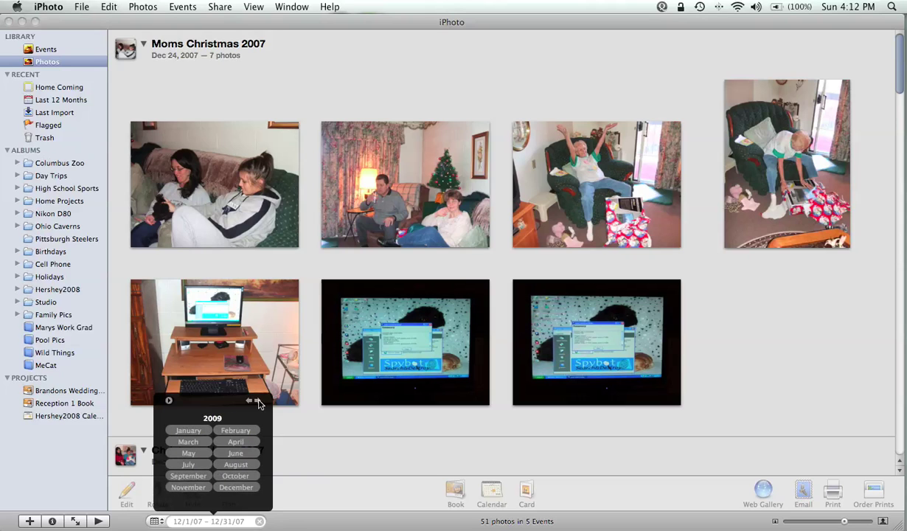
{"action": "left_click", "coordinate": [248, 400]}
{"action": "left_click", "coordinate": [249, 401]}
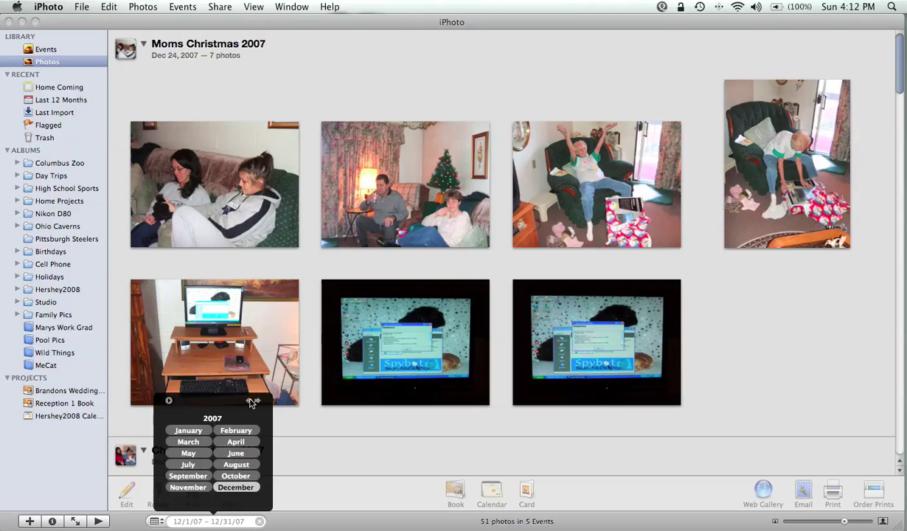
{"action": "left_click", "coordinate": [168, 401]}
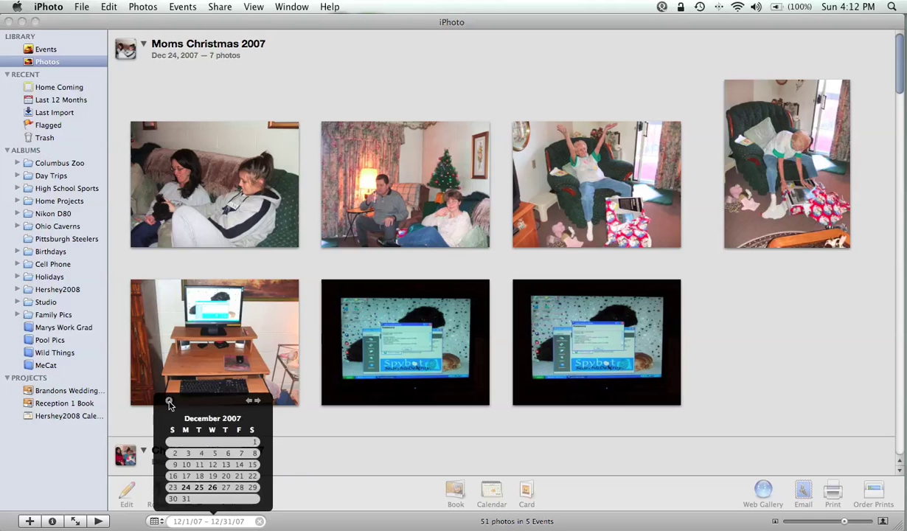
{"action": "left_click", "coordinate": [169, 401]}
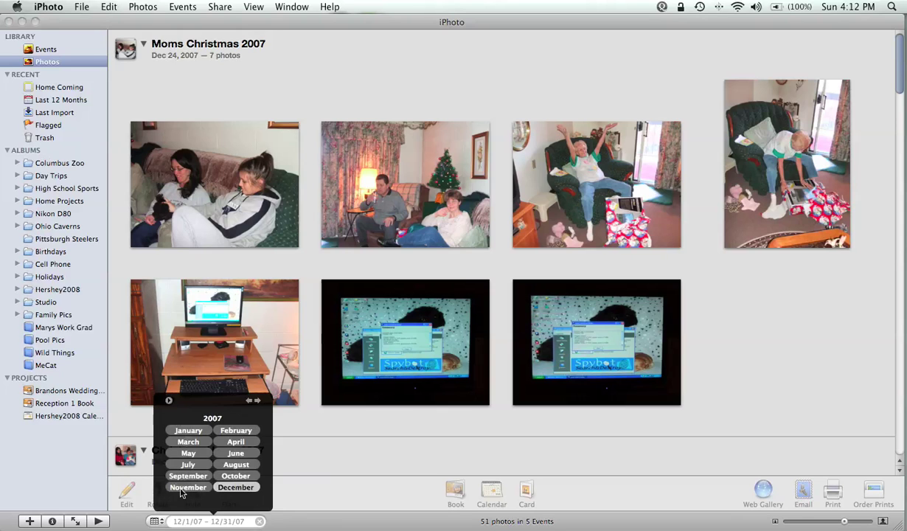
{"action": "left_click", "coordinate": [160, 522]}
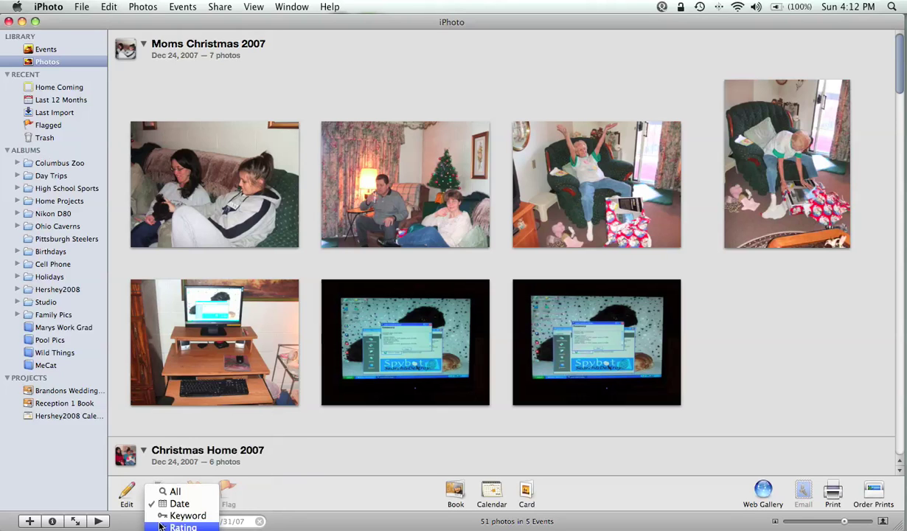
{"action": "left_click", "coordinate": [170, 526]}
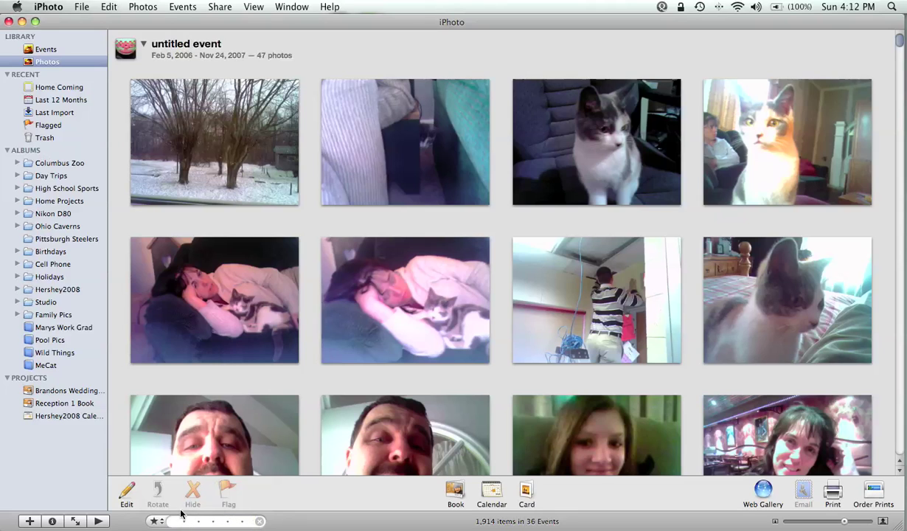
Set the search type back to All and scroll through the 1,914-item photo grid
{"action": "left_click", "coordinate": [161, 522]}
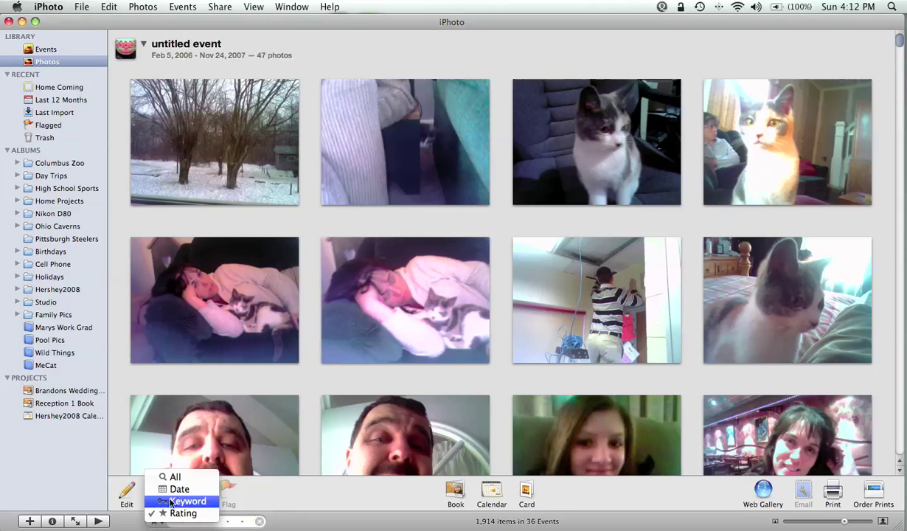
{"action": "left_click", "coordinate": [167, 472]}
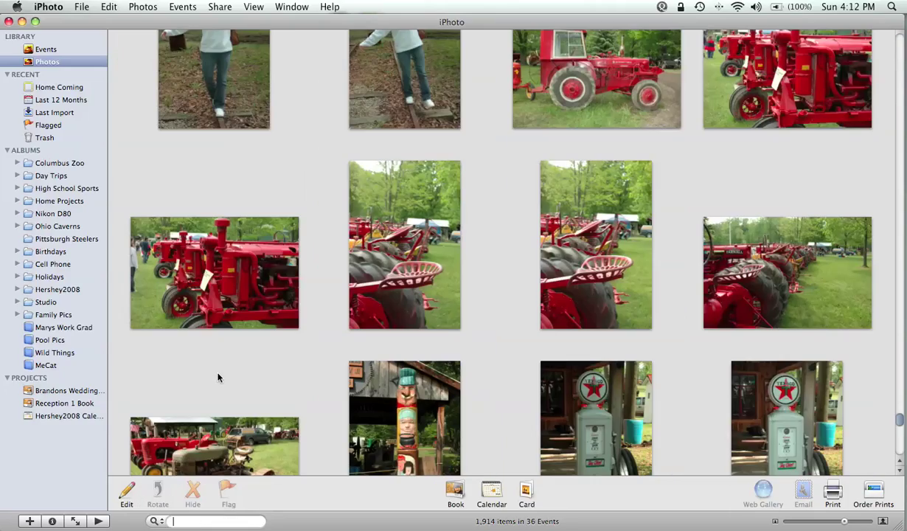
{"action": "scroll", "coordinate": [217, 378], "scroll_direction": "down", "scroll_amount": 15}
{"action": "scroll", "coordinate": [217, 378], "scroll_direction": "up", "scroll_amount": 15}
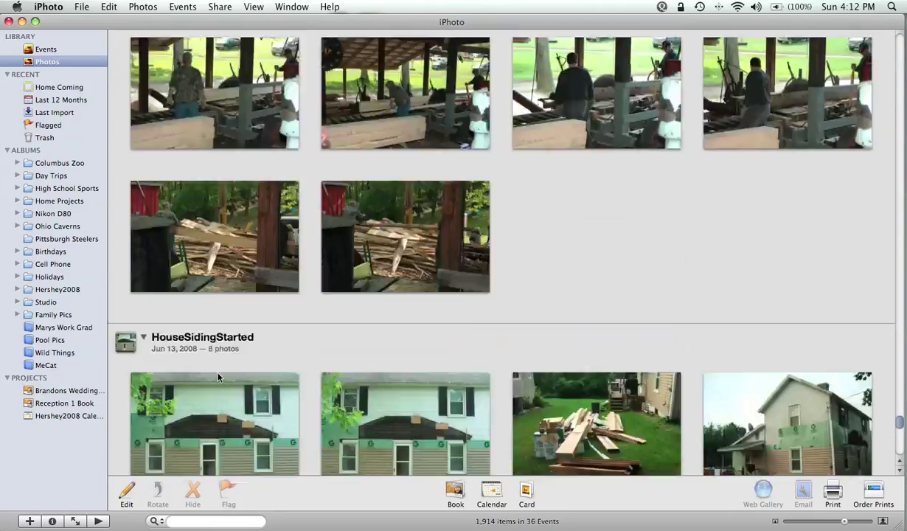
{"action": "scroll", "coordinate": [217, 378], "scroll_direction": "up", "scroll_amount": 15}
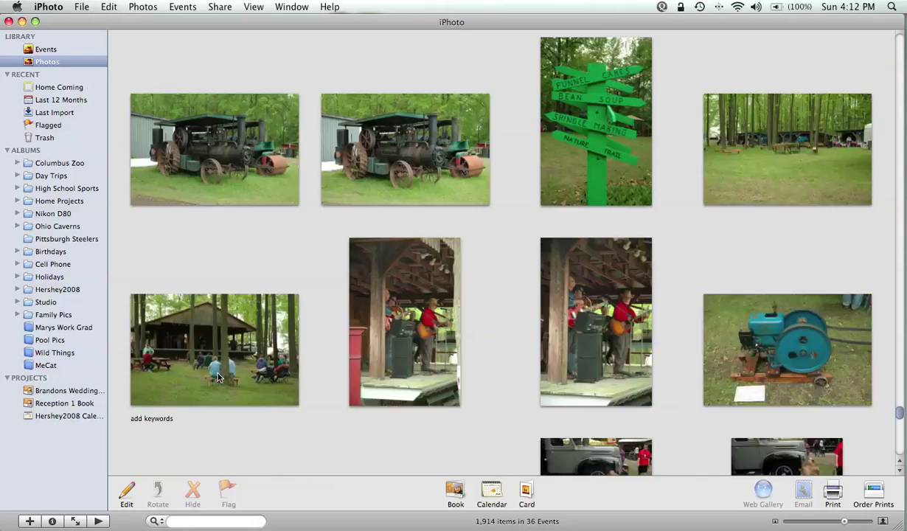
{"action": "scroll", "coordinate": [244, 165], "scroll_direction": "up", "scroll_amount": 5}
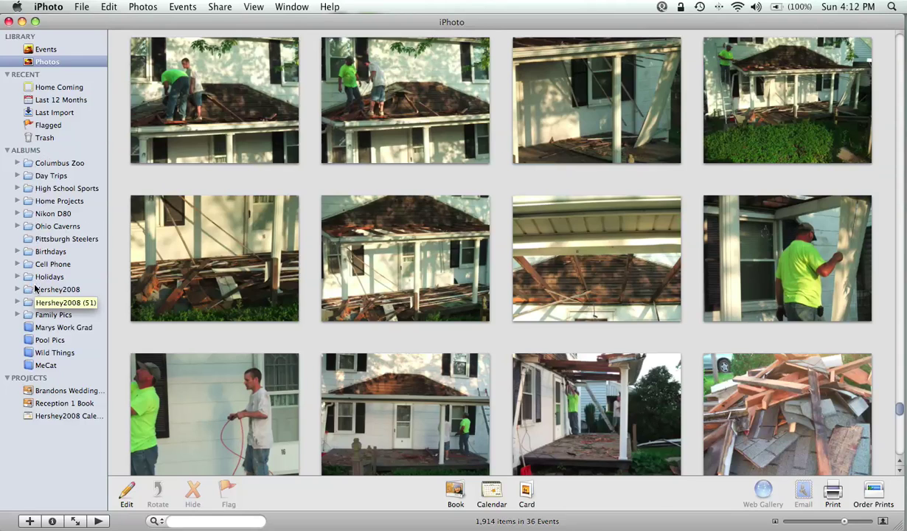
Expand Columbus Zoo and Day Trips, viewing Phipps Glass, SteamShow2008, then Maryland Railroad
{"action": "left_click", "coordinate": [16, 163]}
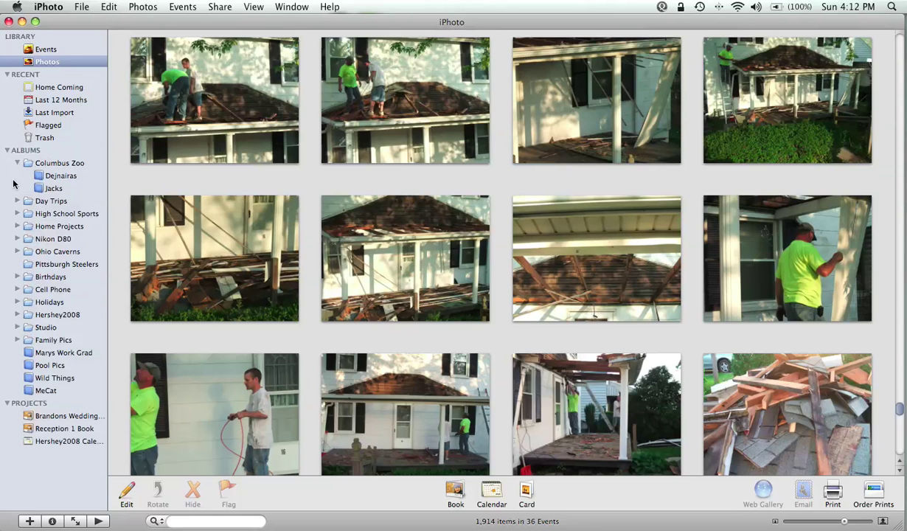
{"action": "left_click", "coordinate": [18, 201]}
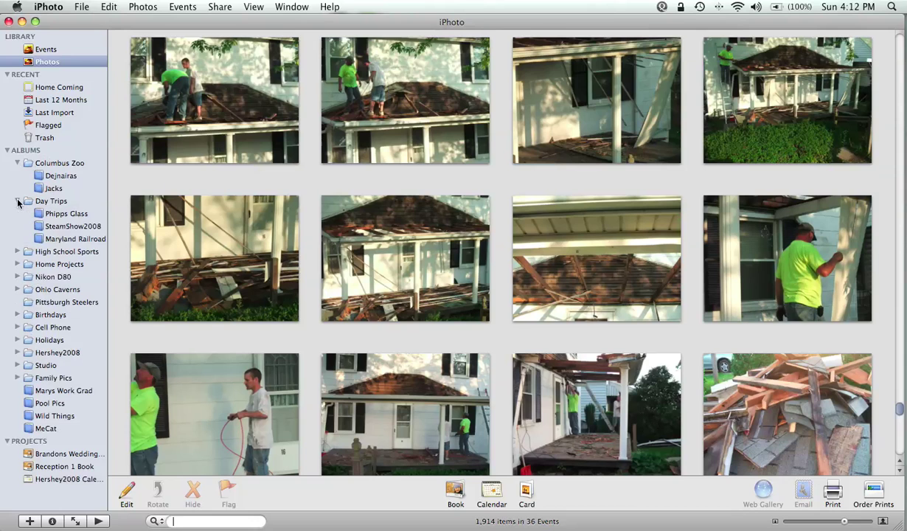
{"action": "left_click", "coordinate": [53, 213]}
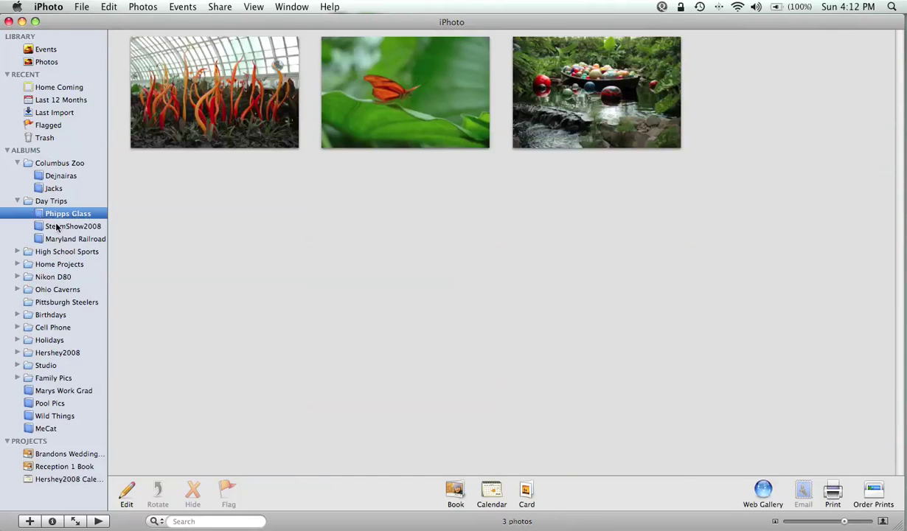
{"action": "left_click", "coordinate": [57, 227]}
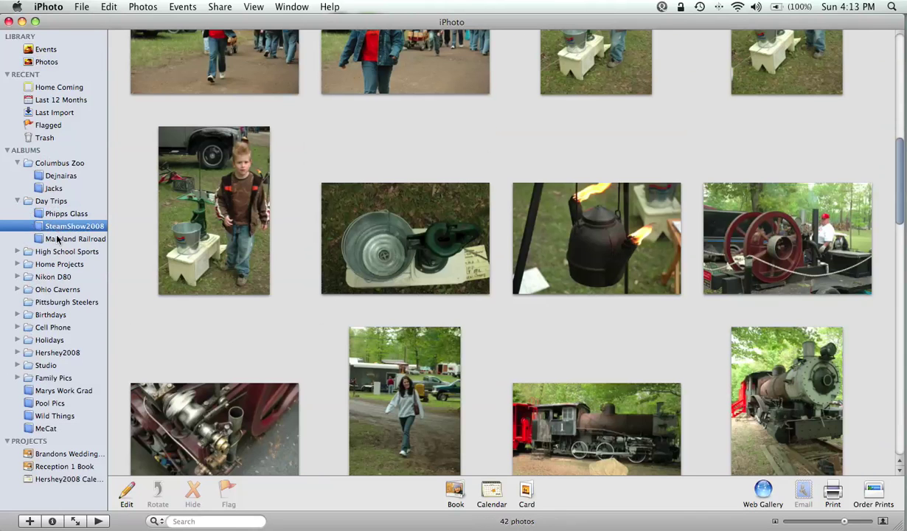
{"action": "left_click", "coordinate": [59, 240]}
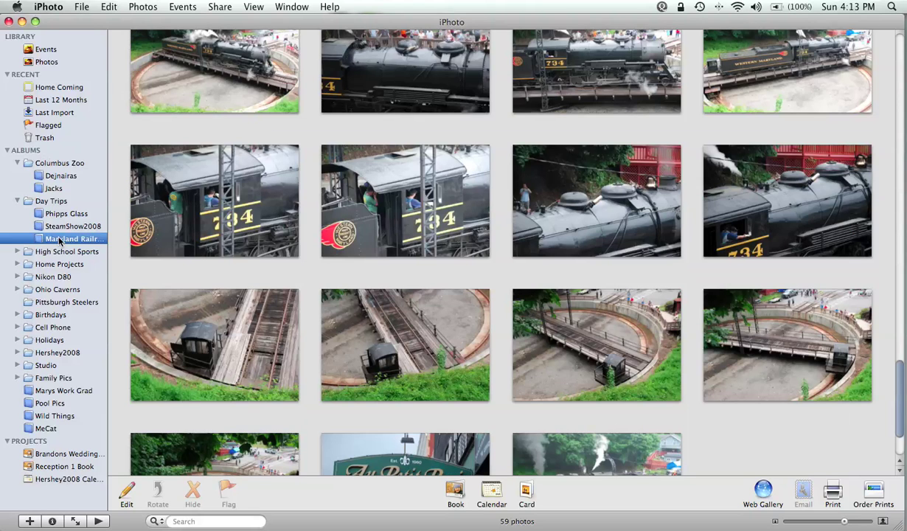